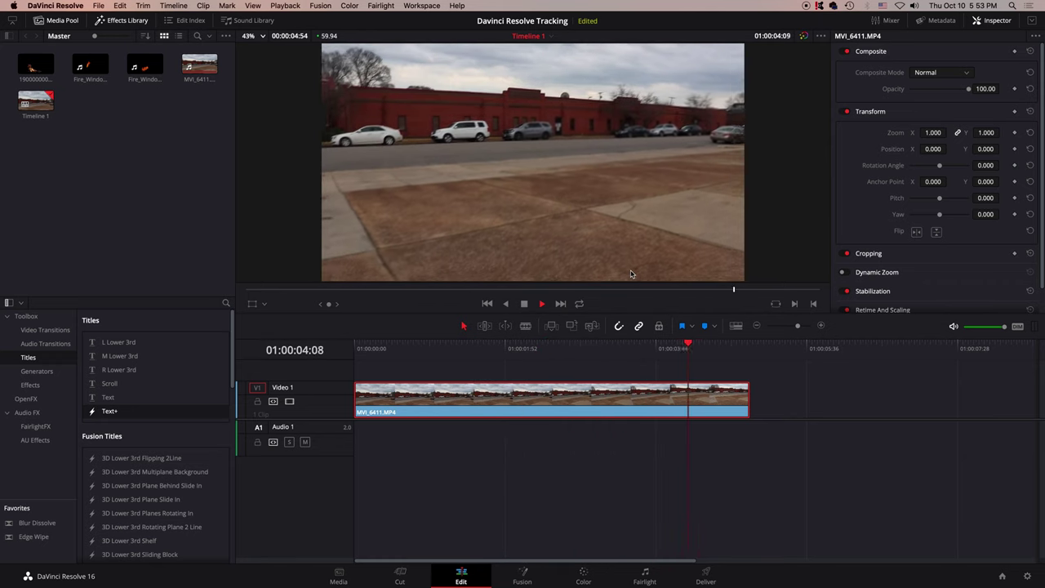
Play the street clip, then merge the fire clip over it and play the composite.
key(space)
drag(415, 347, 731, 367)
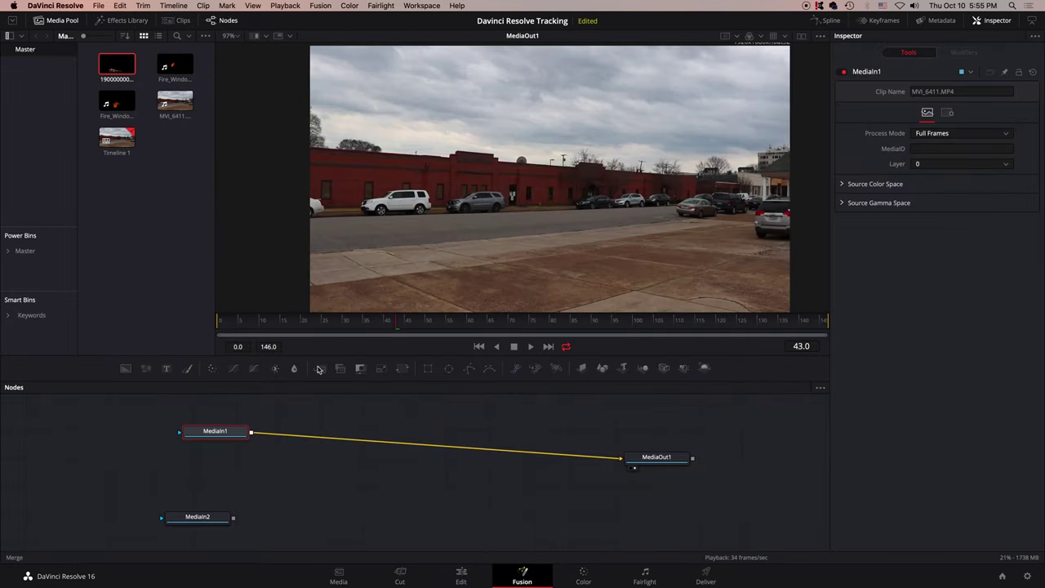
click(319, 369)
drag(235, 521, 320, 445)
key(space)
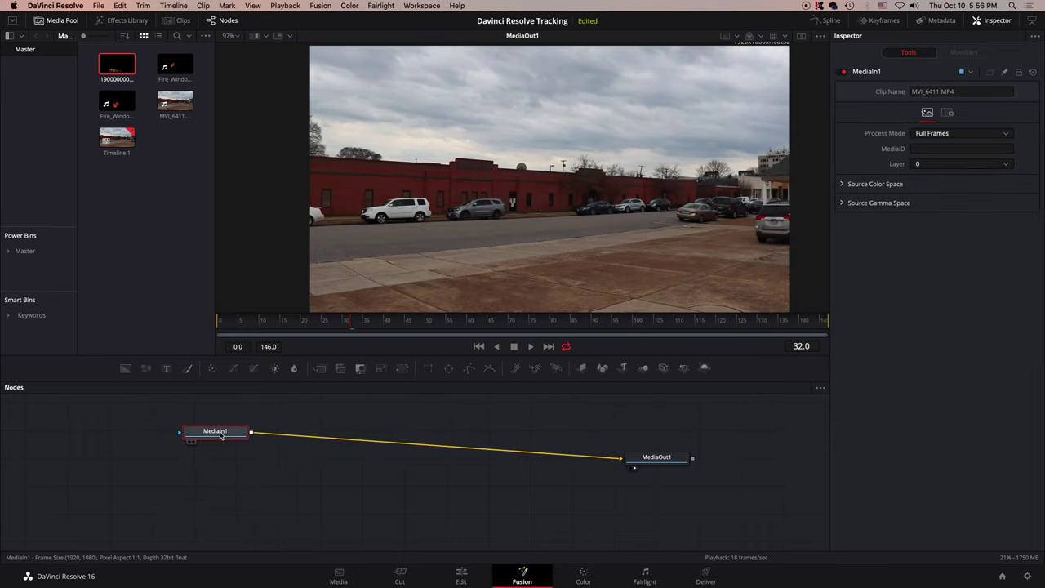
Add a Tracker node after MediaIn1 through the tool search.
click(216, 432)
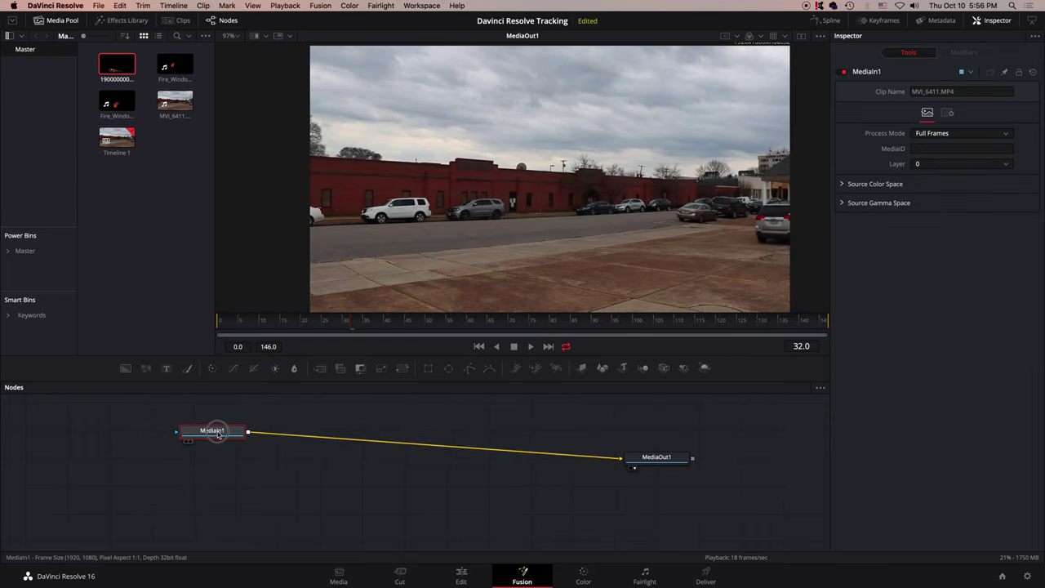
key(shift+space)
text(tracker)
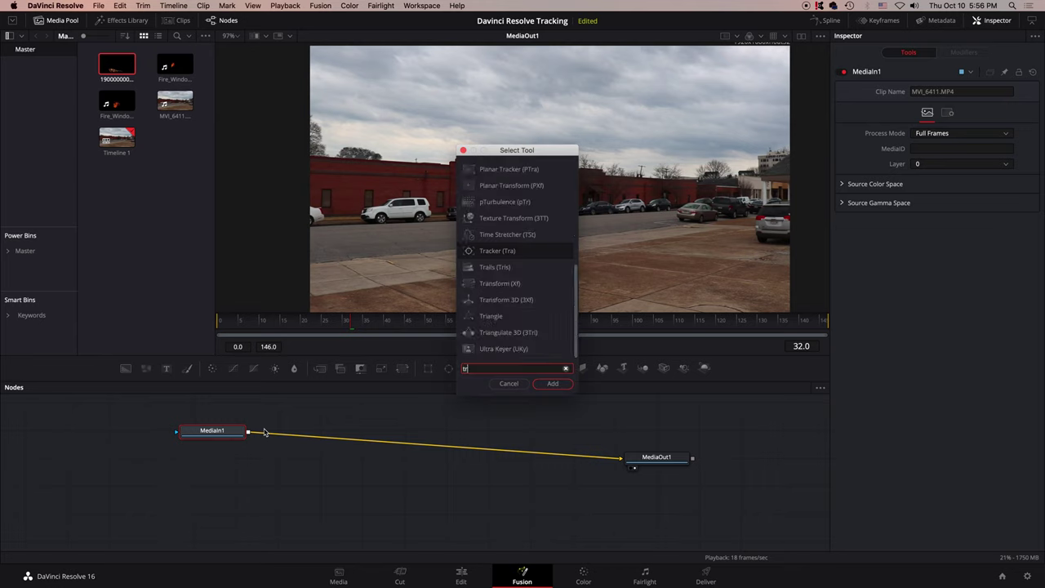
key(Return)
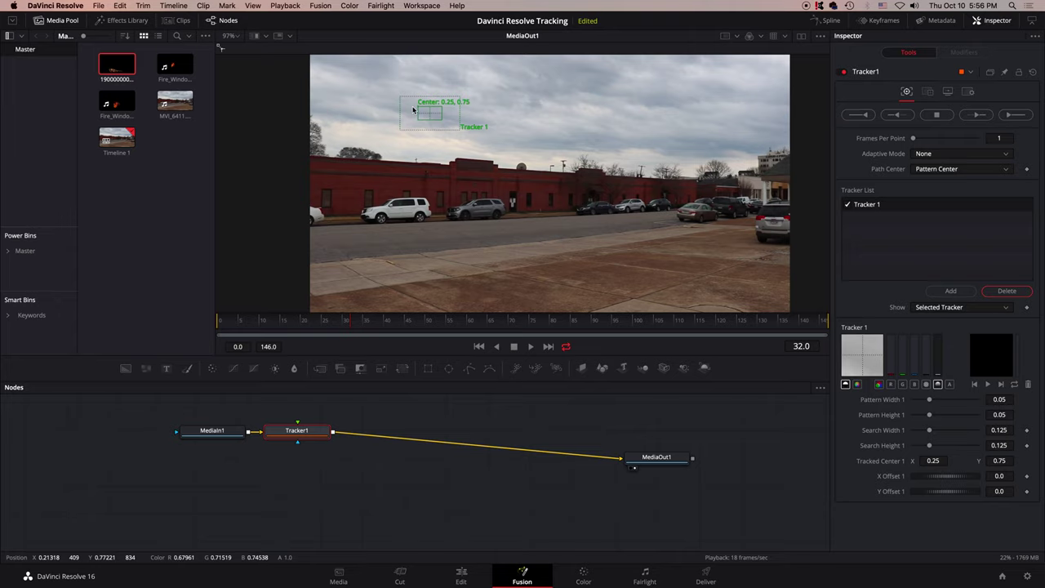
Position the tracker's pattern box on a detail of the brick building's wall.
scroll(420, 113, up, 5)
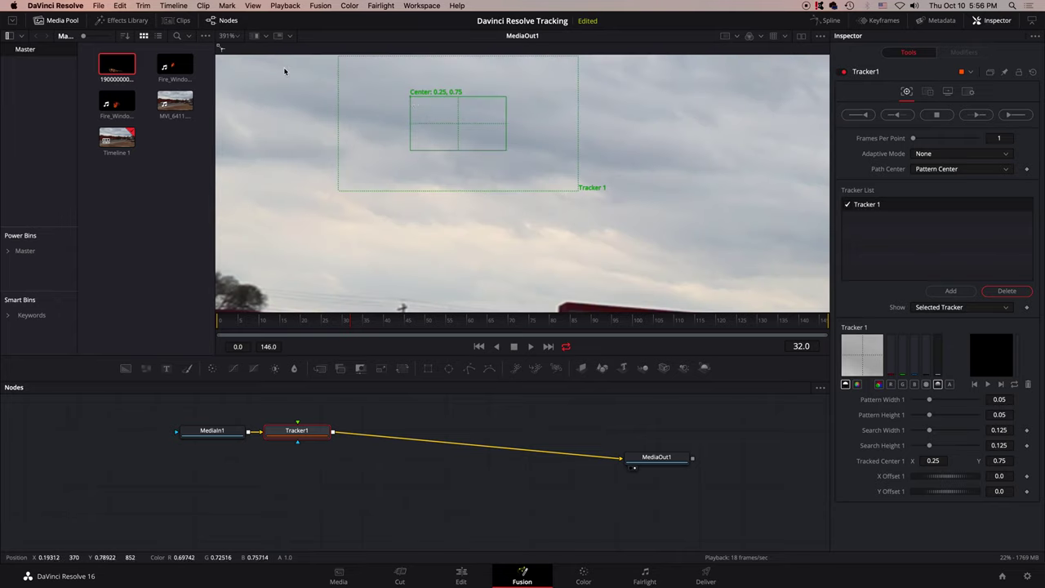
click(239, 40)
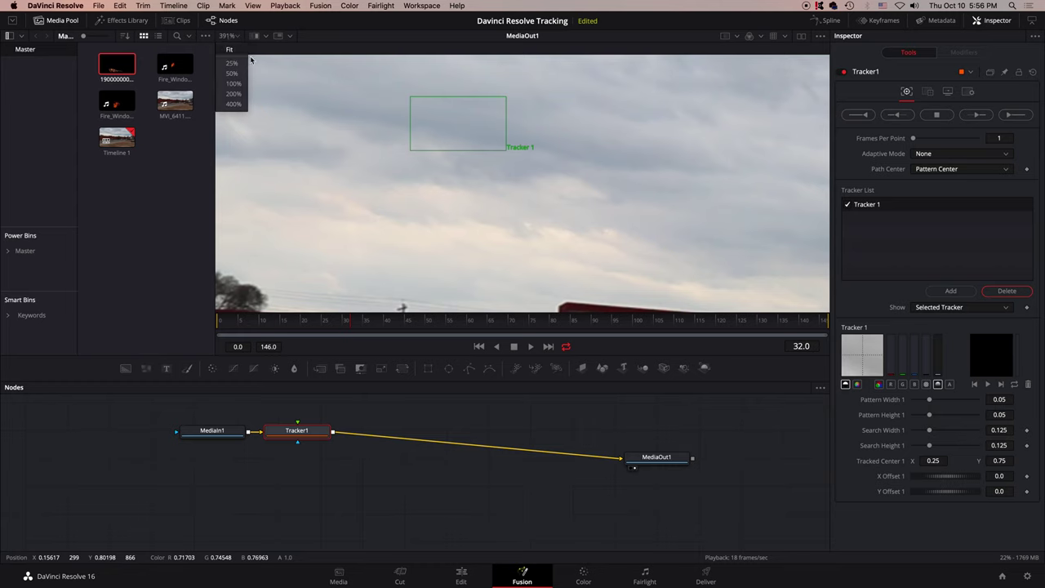
click(230, 49)
drag(391, 105, 455, 156)
scroll(469, 198, up, 10)
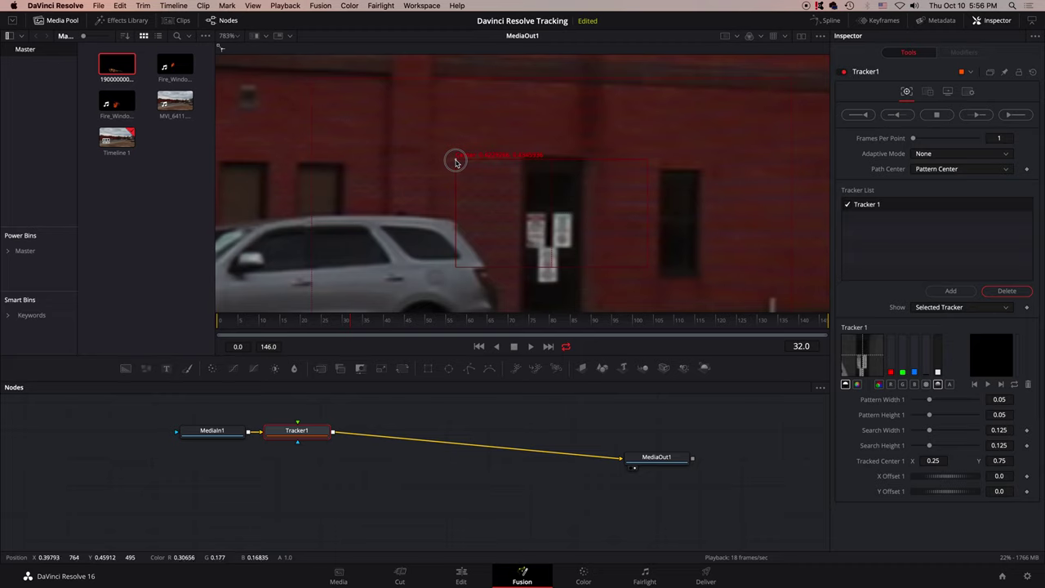
drag(456, 162, 599, 120)
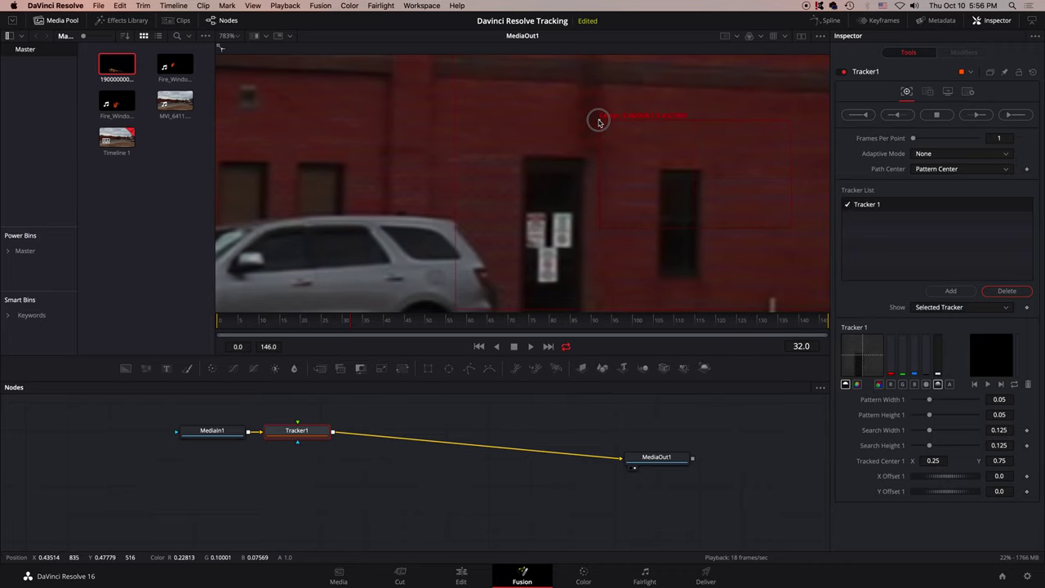
scroll(622, 185, down, 5)
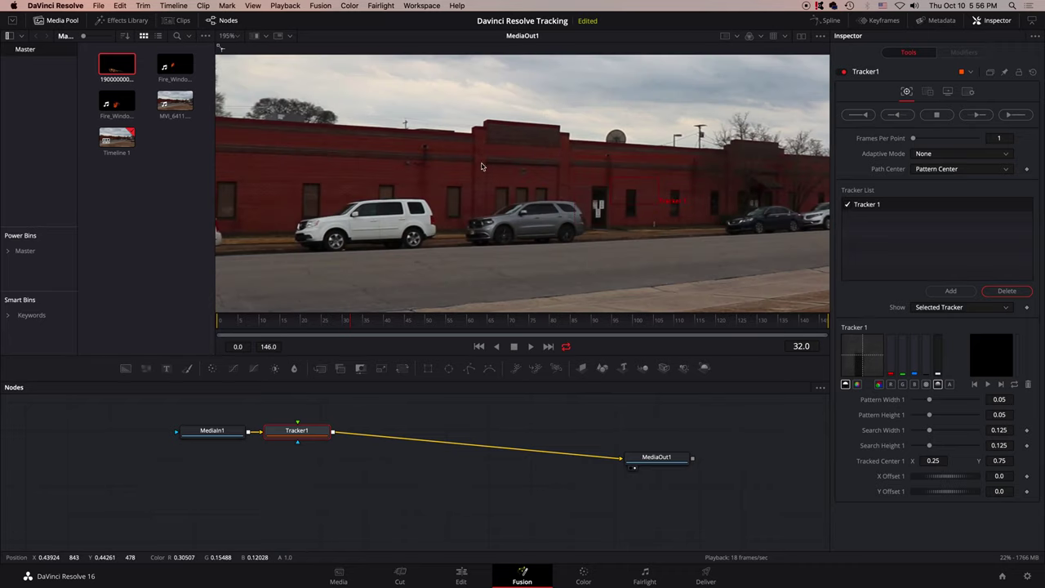
click(235, 36)
click(232, 47)
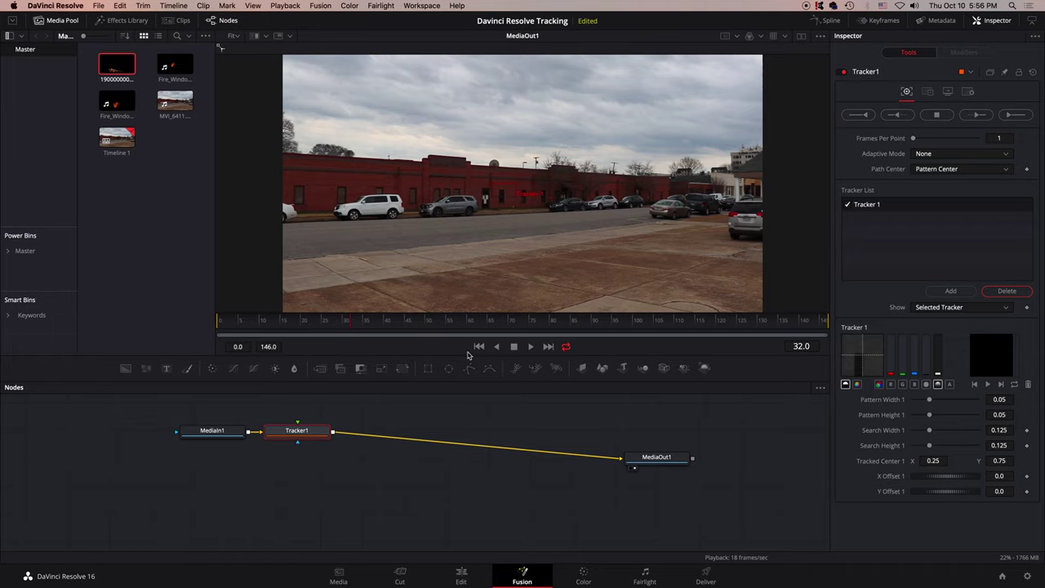
scroll(439, 171, up, 5)
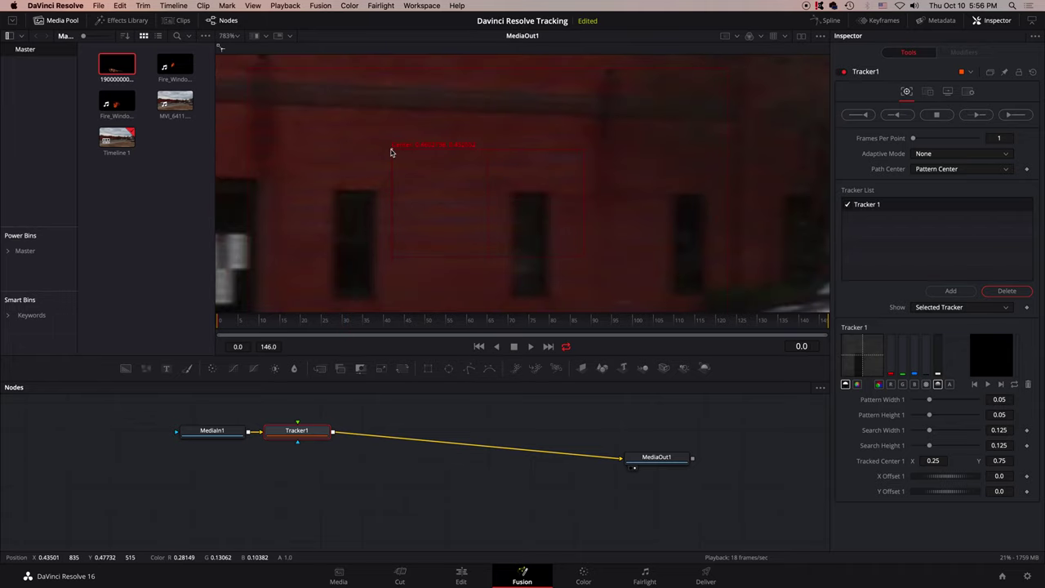
drag(391, 151, 272, 153)
scroll(448, 189, down, 5)
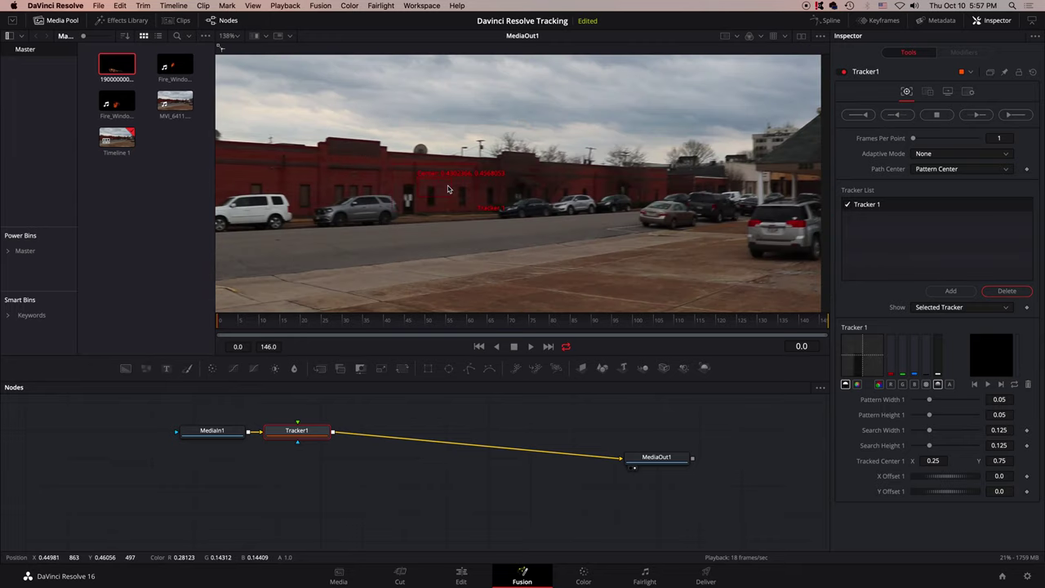
Track the brick-wall point forward through frames 0–146 and dismiss the Render completed message.
scroll(453, 232, down, 1)
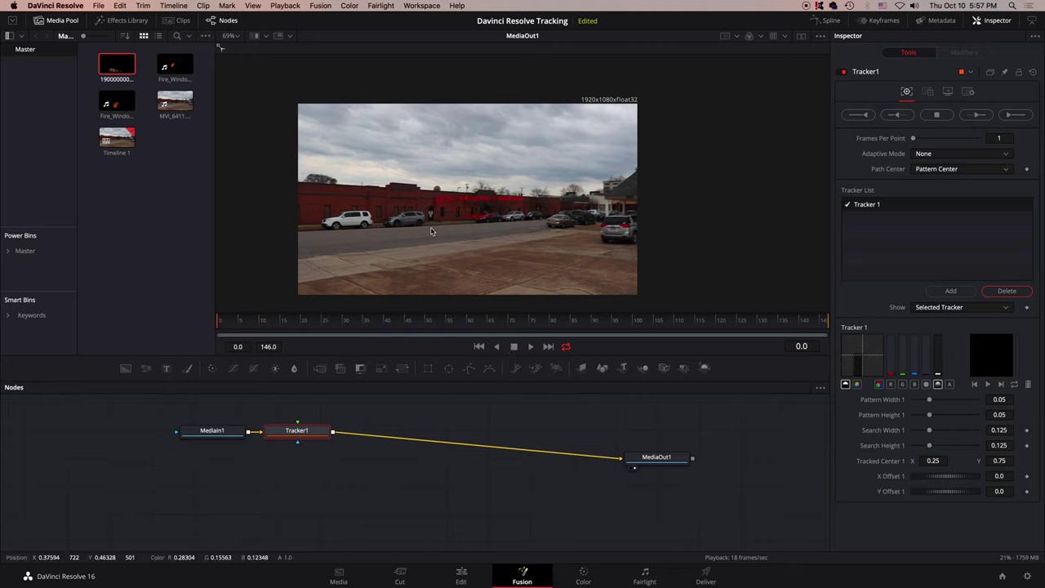
click(1013, 117)
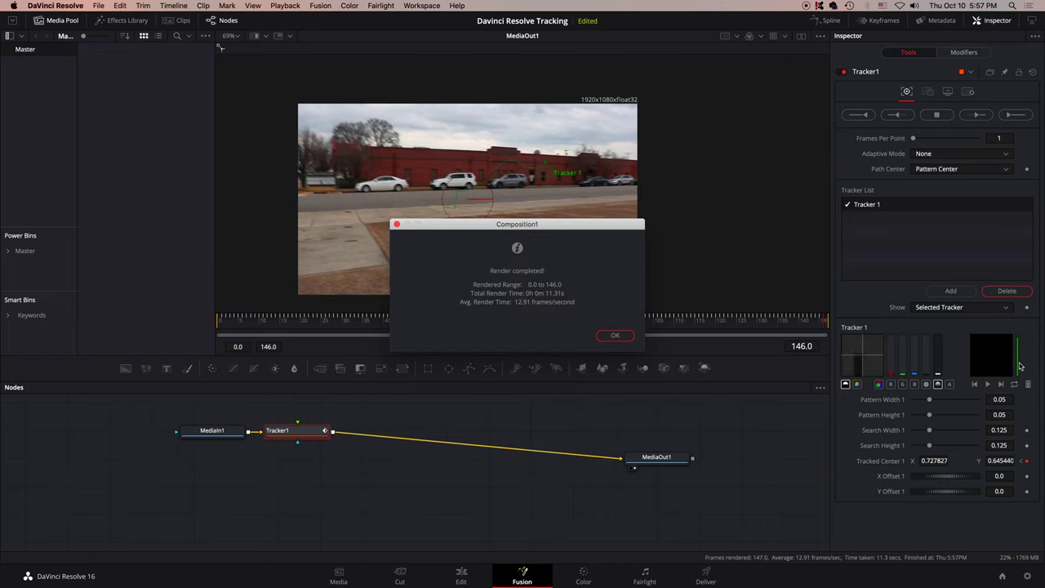
click(615, 337)
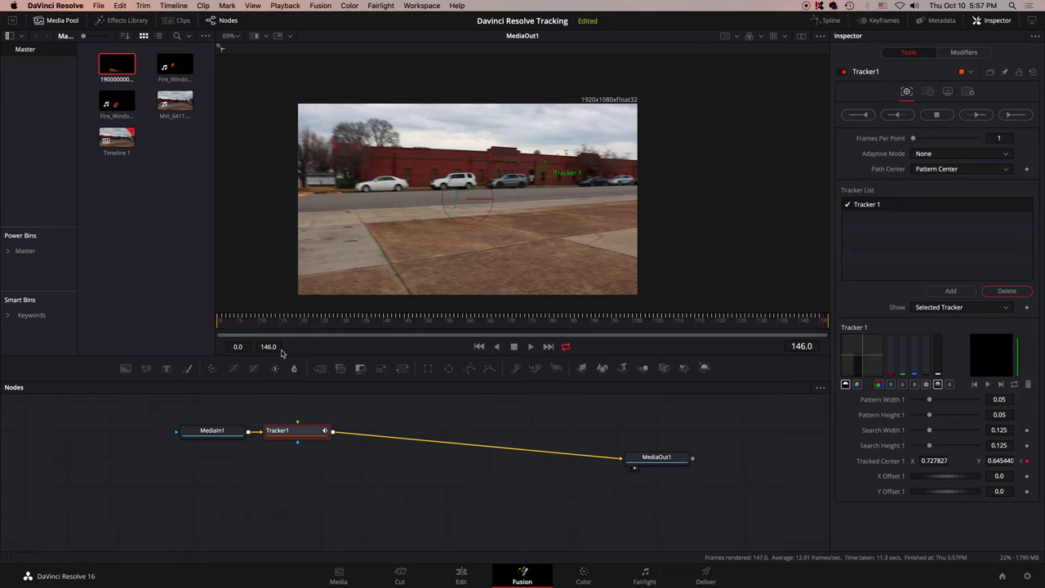
Set Tracker1's Operation to Match Move.
drag(286, 430, 300, 434)
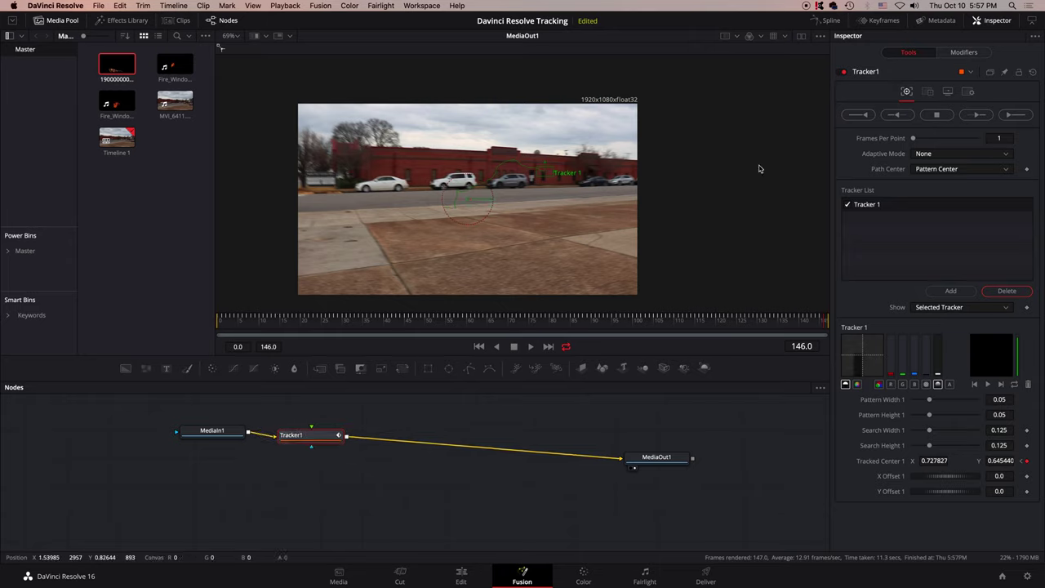
click(929, 92)
click(928, 115)
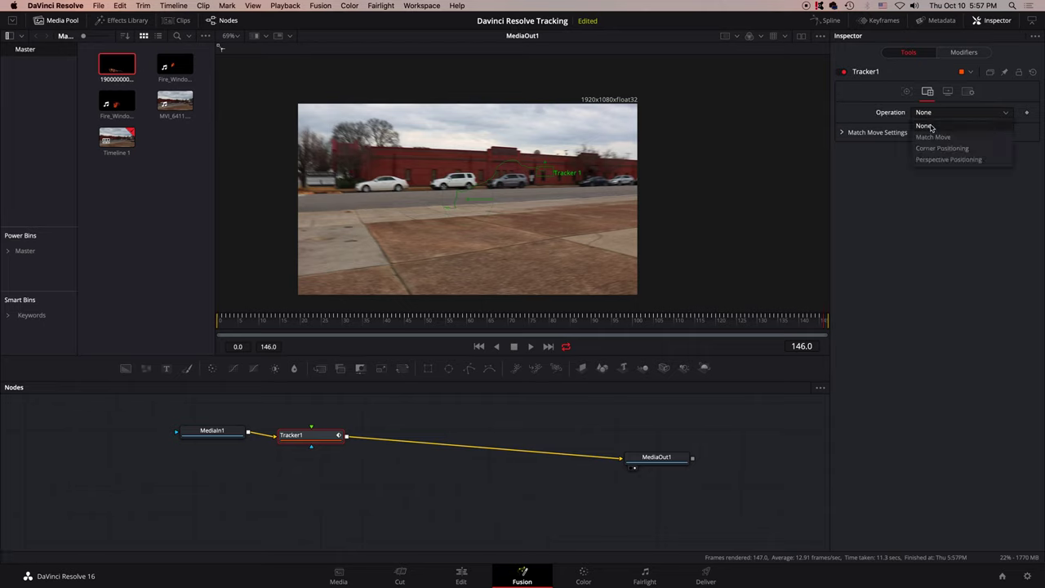
click(933, 136)
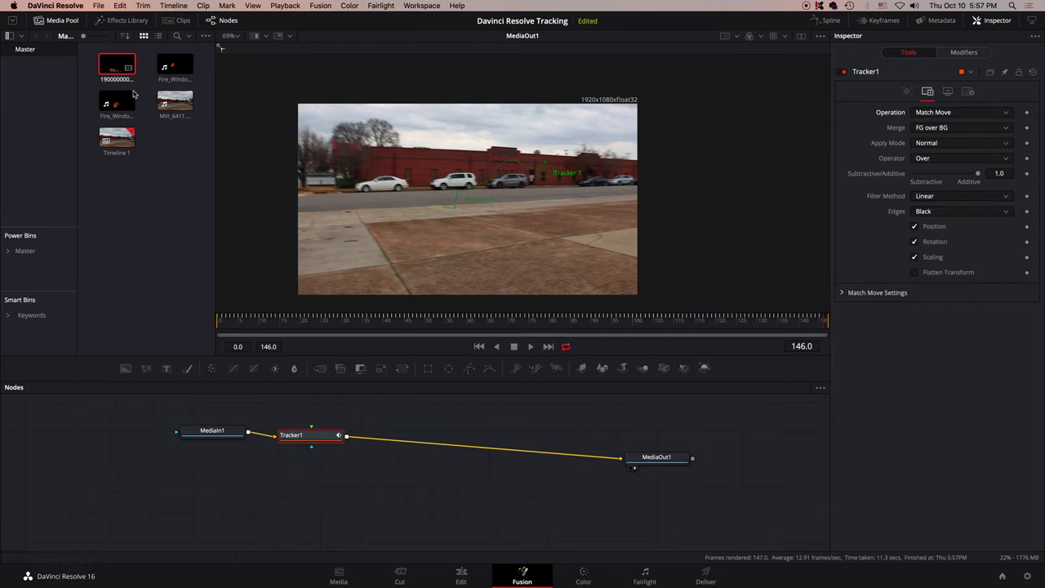
Connect the fire clip as Tracker1's foreground through a Transform shrinking it to about 0.61.
drag(121, 68, 174, 509)
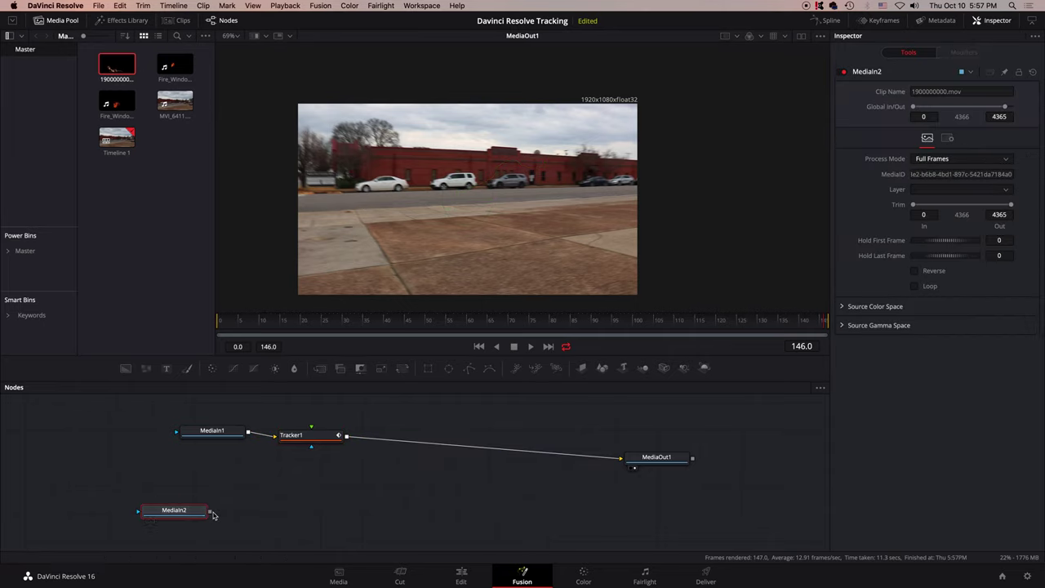
drag(254, 493, 311, 447)
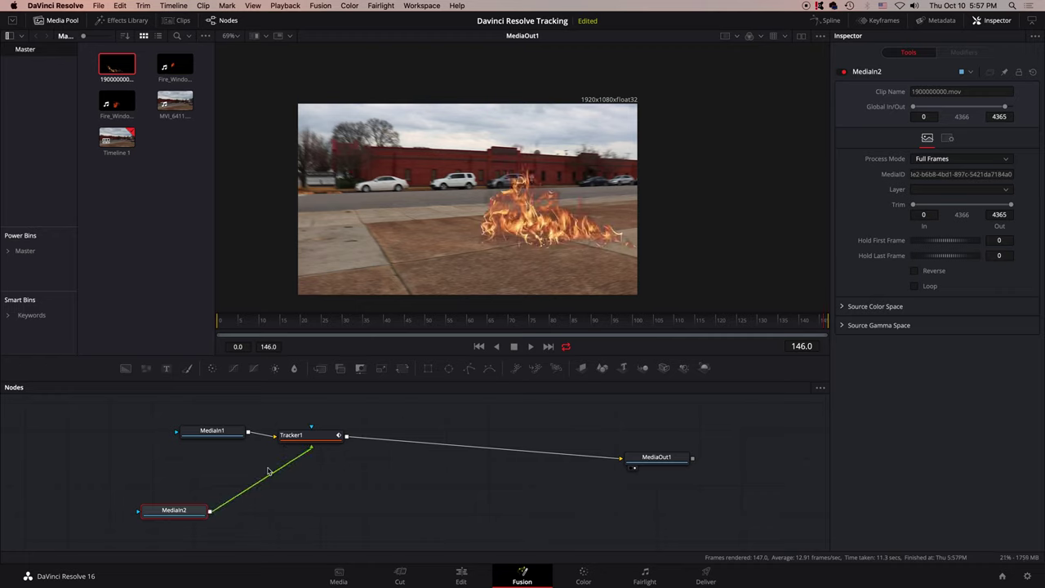
click(401, 368)
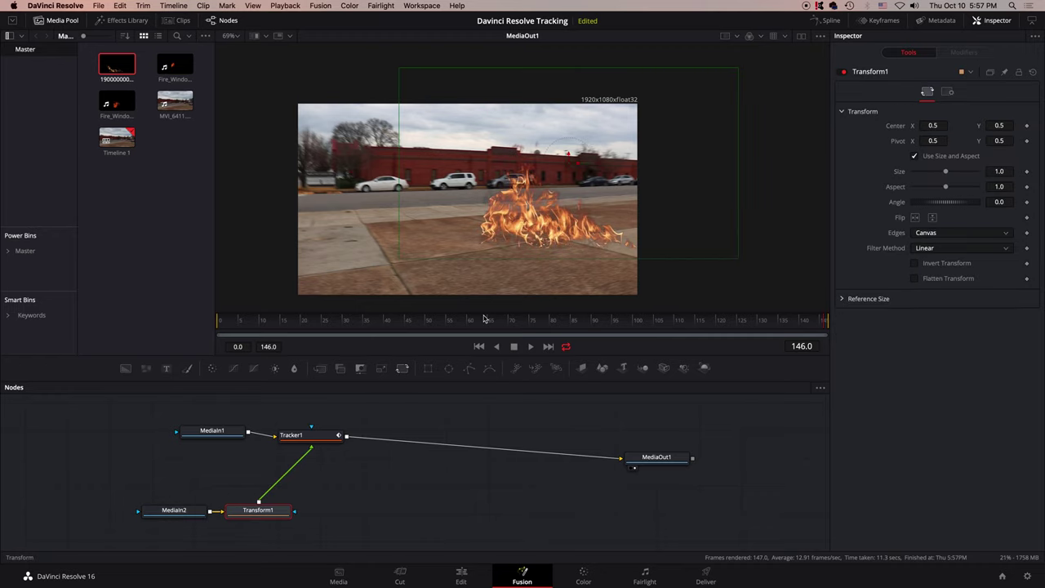
drag(739, 187, 674, 186)
Play the tracked fire composite, then delete the Transform and select the fire clip node.
key(space)
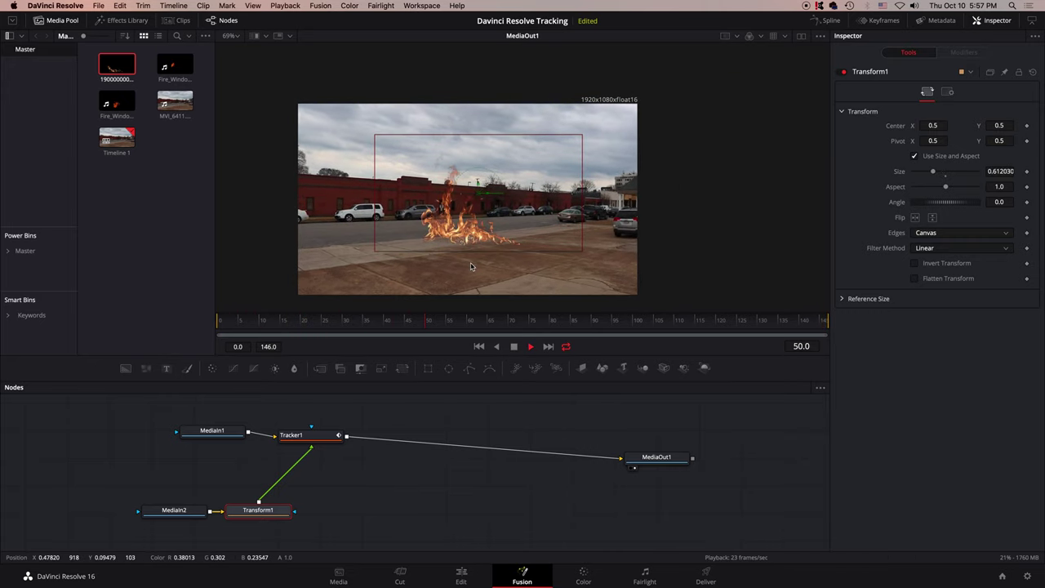
key(space)
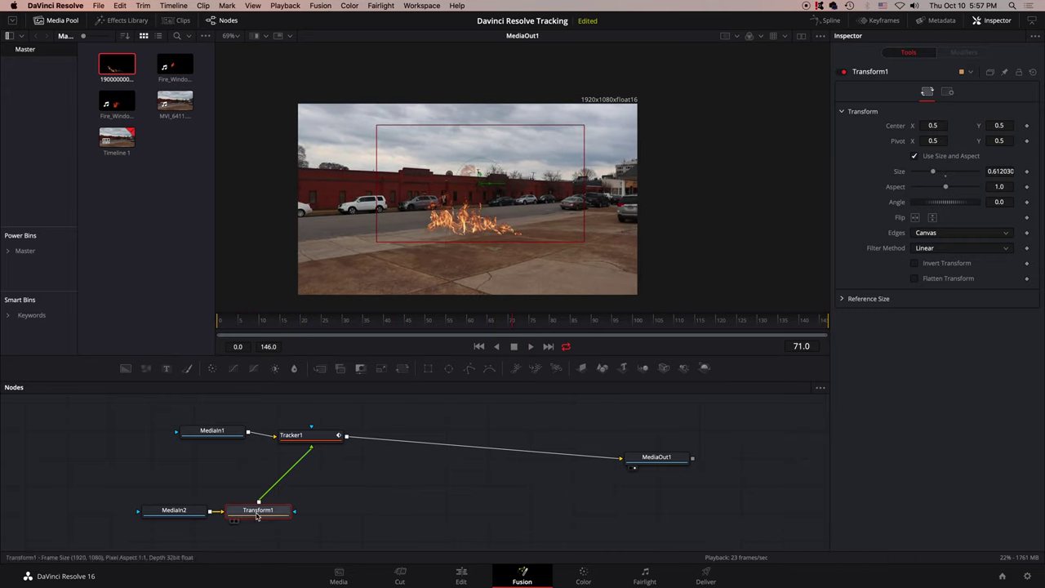
key(Delete)
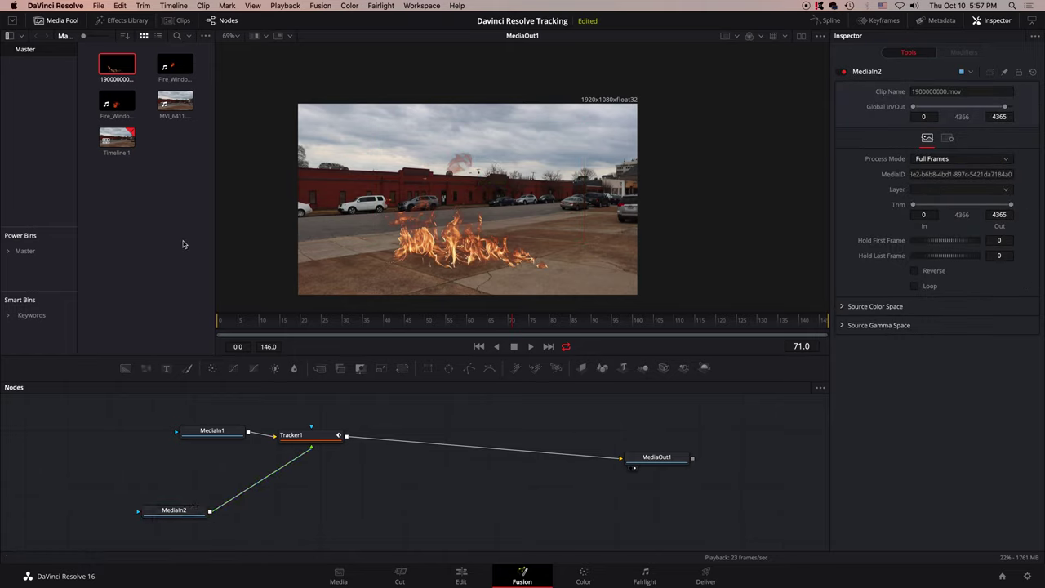
click(192, 512)
Re-add the fire clip and connect it to Tracker1's foreground input, stopping at frame 90.
key(Delete)
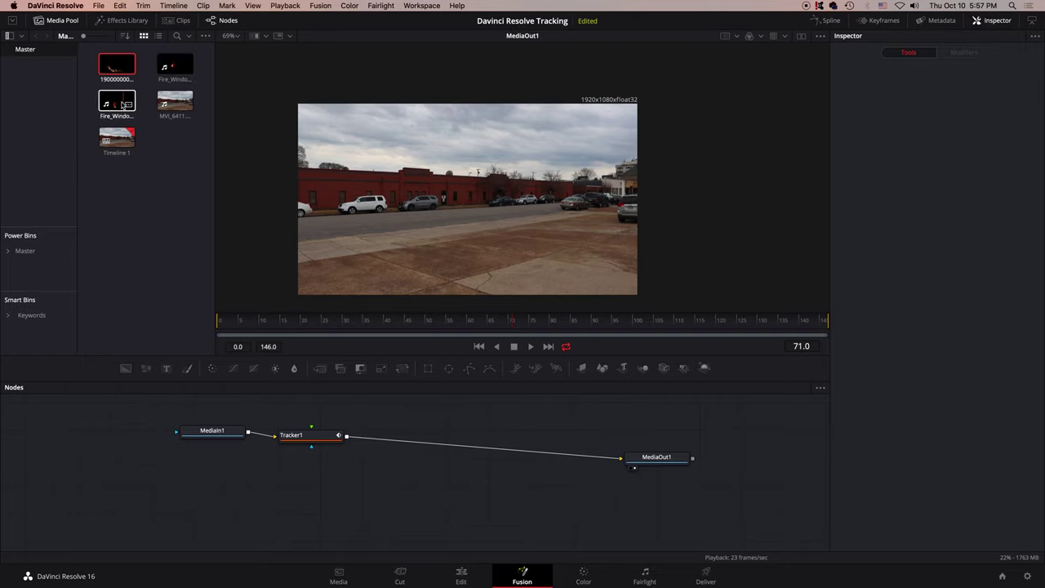
drag(122, 105, 190, 502)
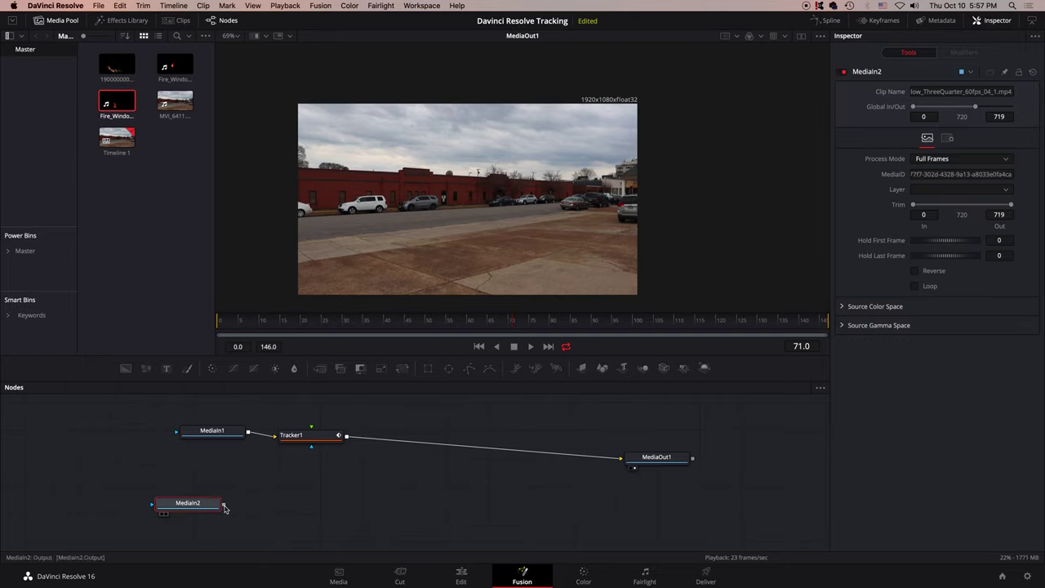
drag(291, 456, 311, 447)
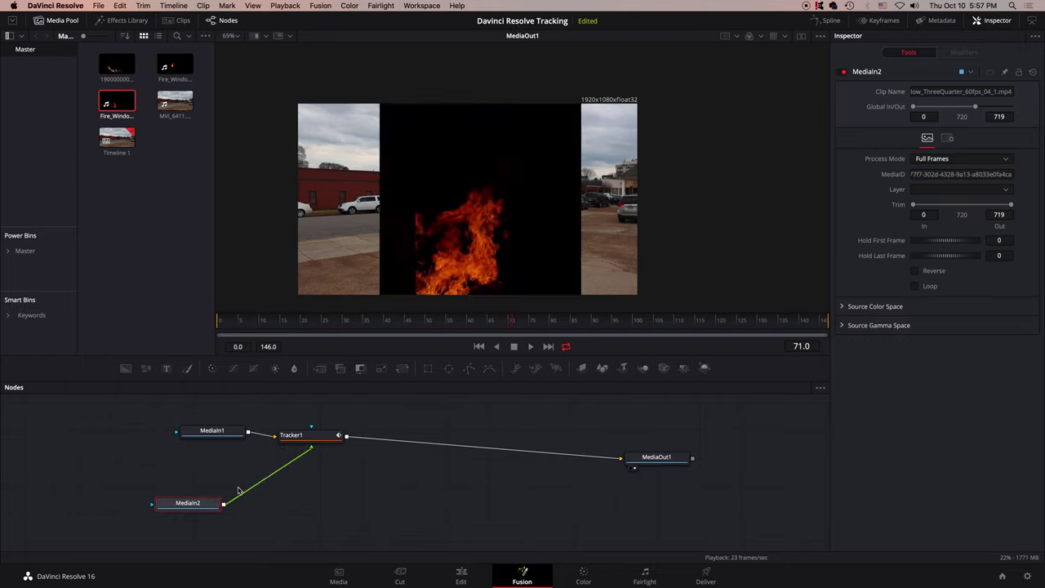
drag(195, 506, 154, 506)
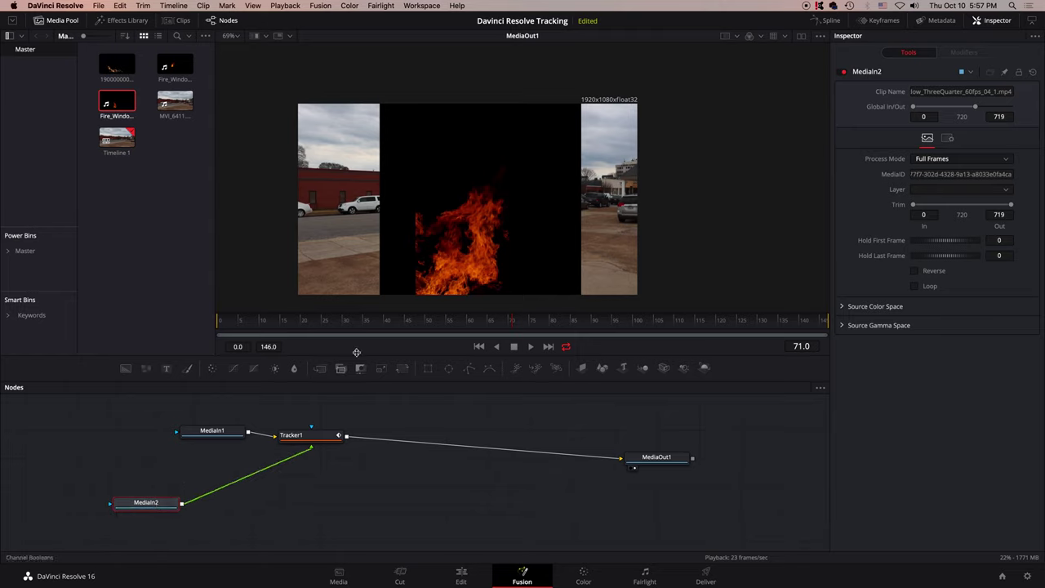
key(space)
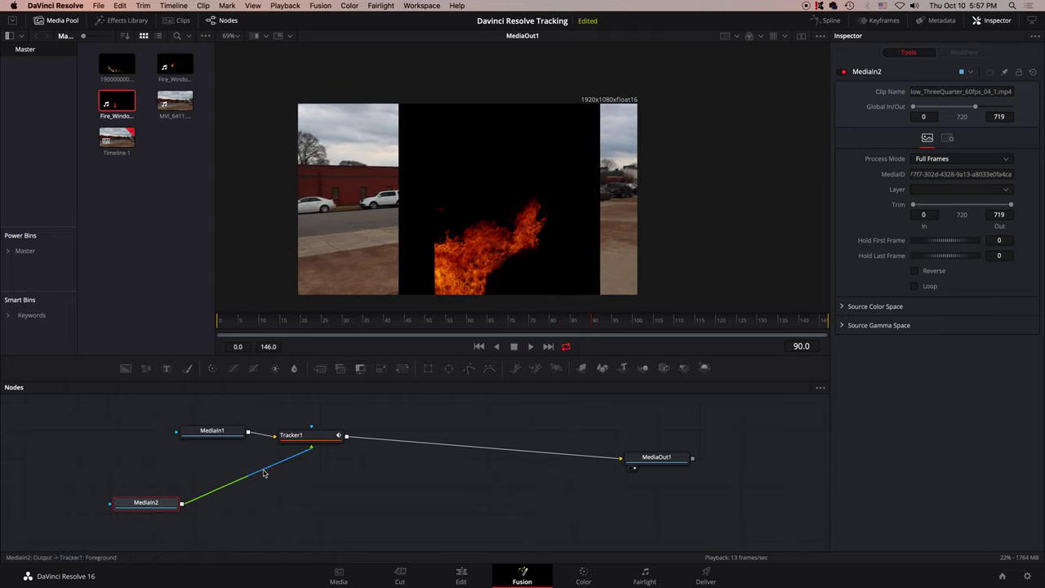
Insert Transform1 and shrink the fire to size 0.097710, centred at 0.455336, 0.499376 over a window.
click(401, 370)
drag(689, 178, 488, 183)
scroll(481, 185, up, 5)
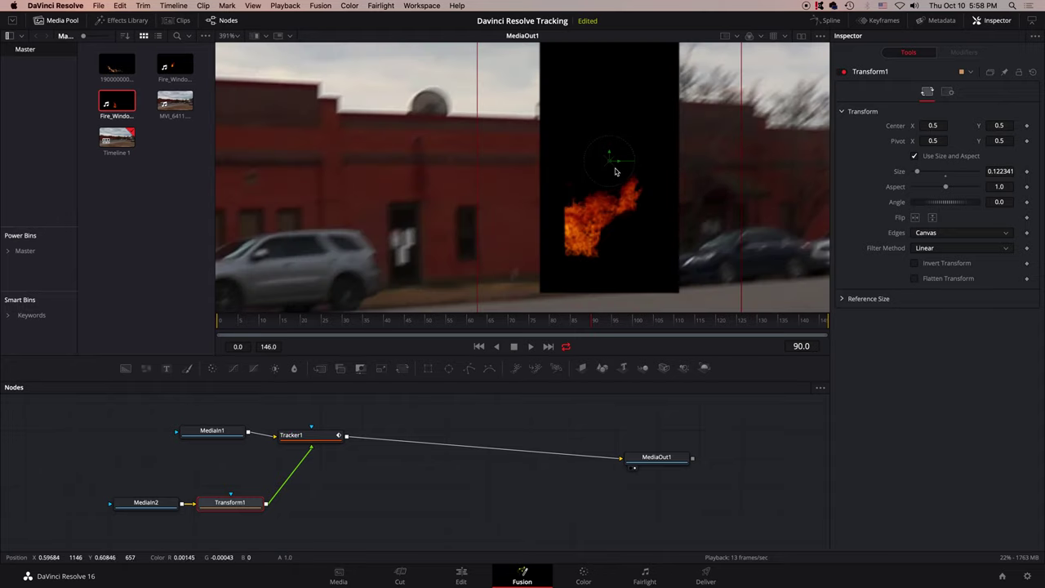
drag(609, 164, 518, 160)
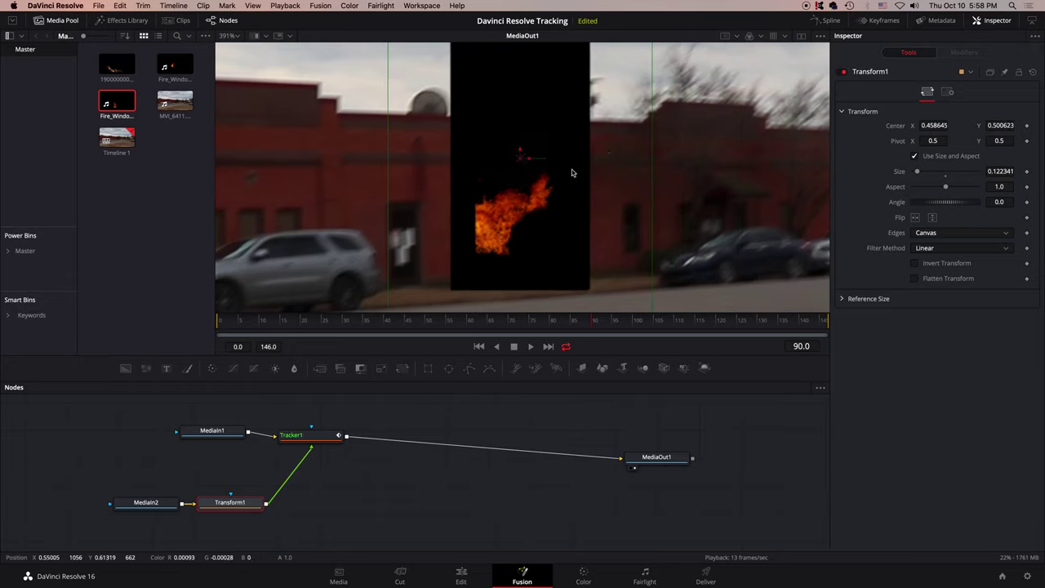
drag(648, 158, 626, 156)
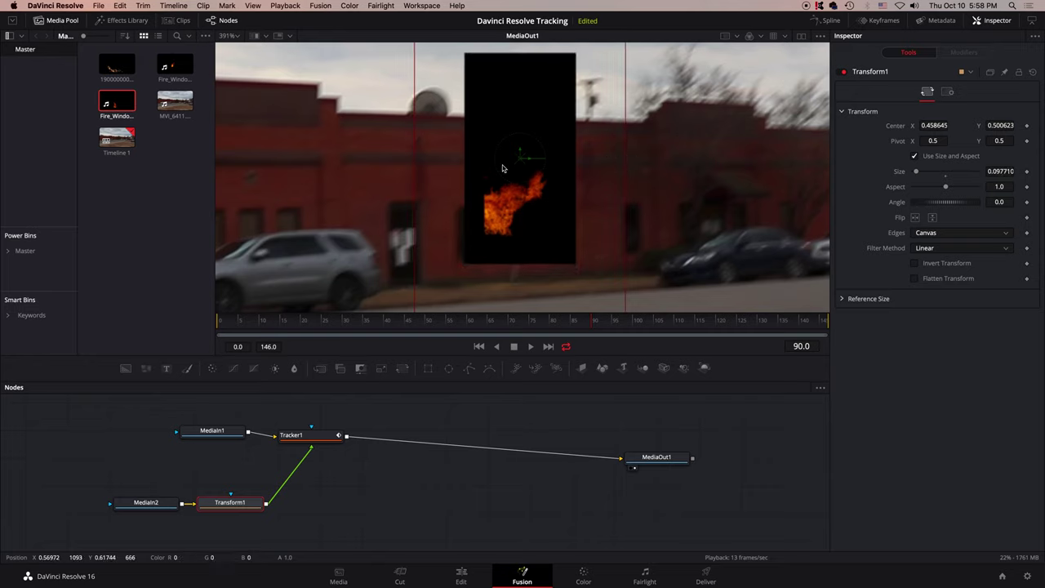
drag(522, 163, 516, 167)
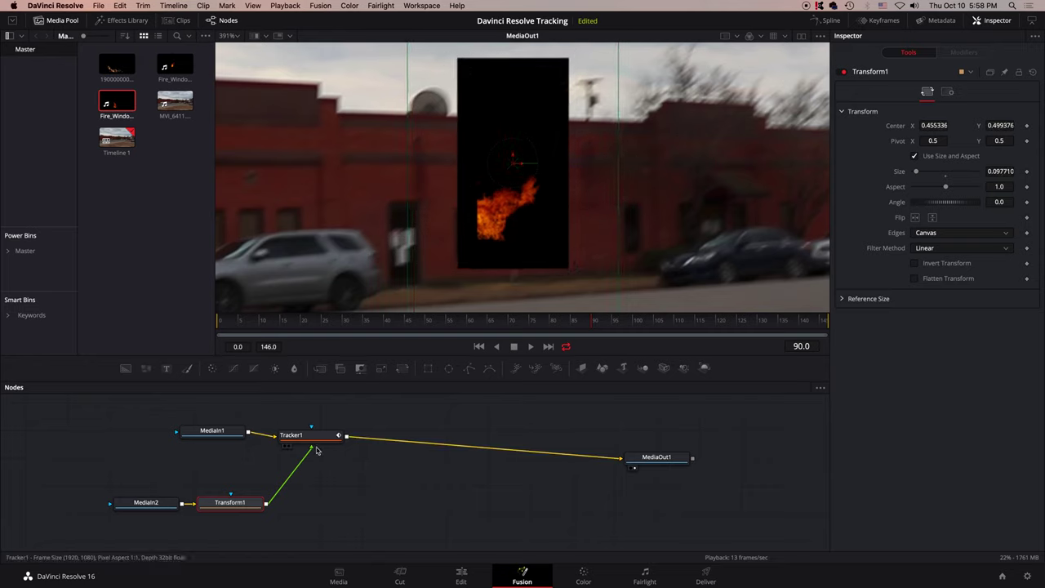
Set Tracker1's Apply Mode to Screen so the fire's black background disappears.
click(313, 439)
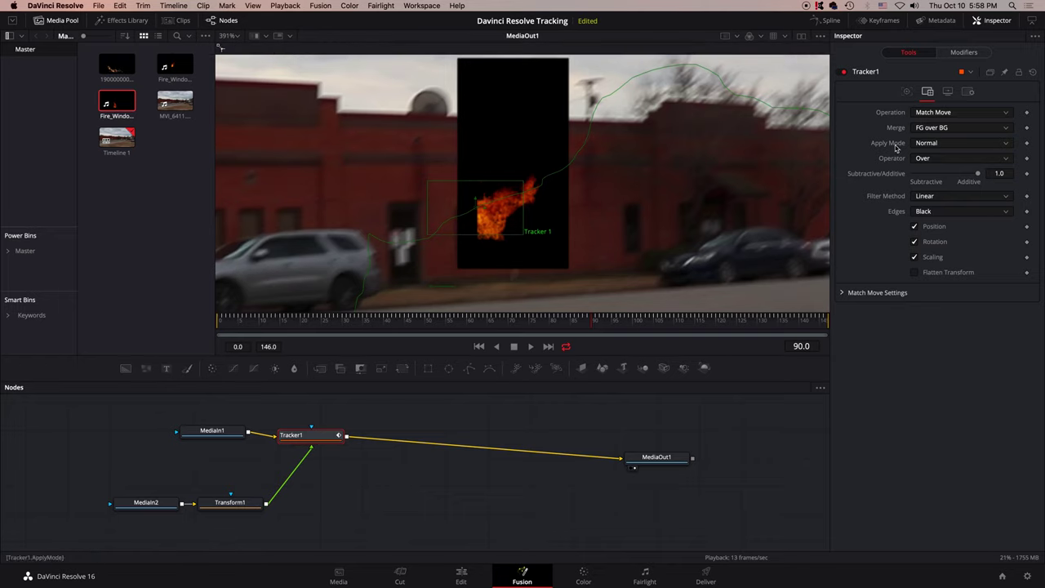
click(958, 143)
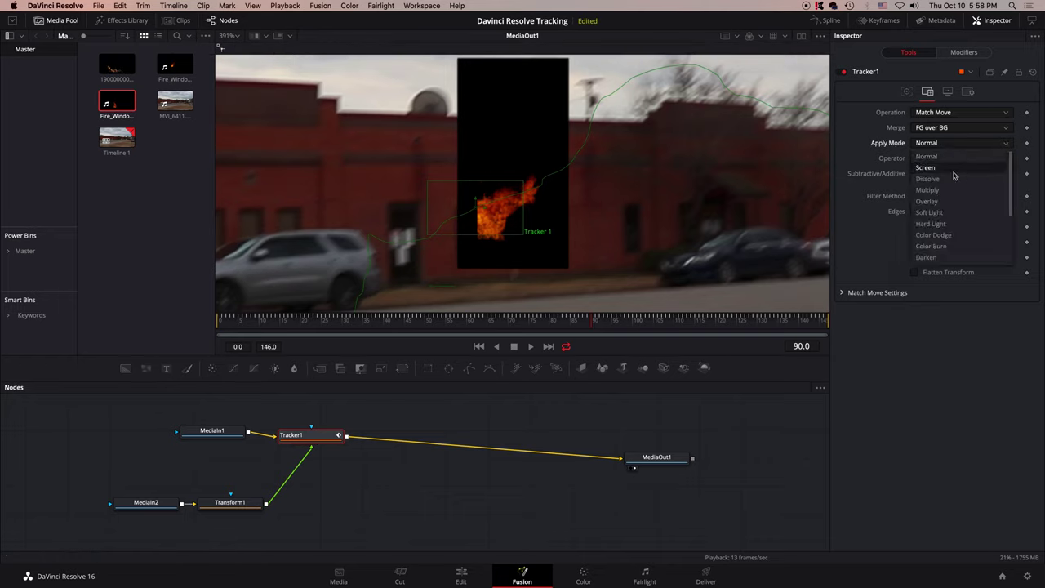
click(950, 168)
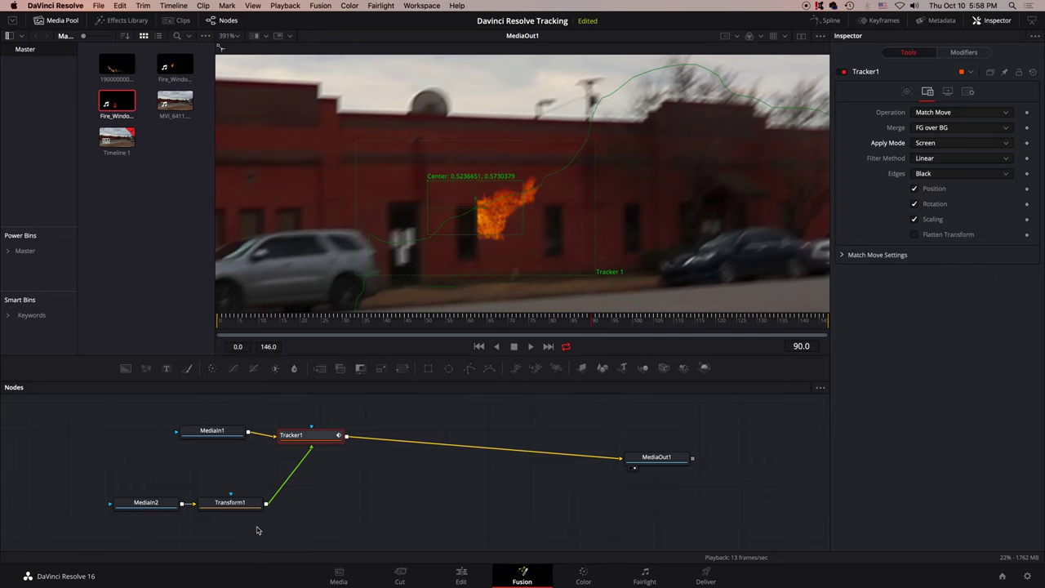
Fine-tune the fire's size and position inside the window, then play the final MediaOut1 composite.
click(256, 504)
drag(516, 164, 497, 185)
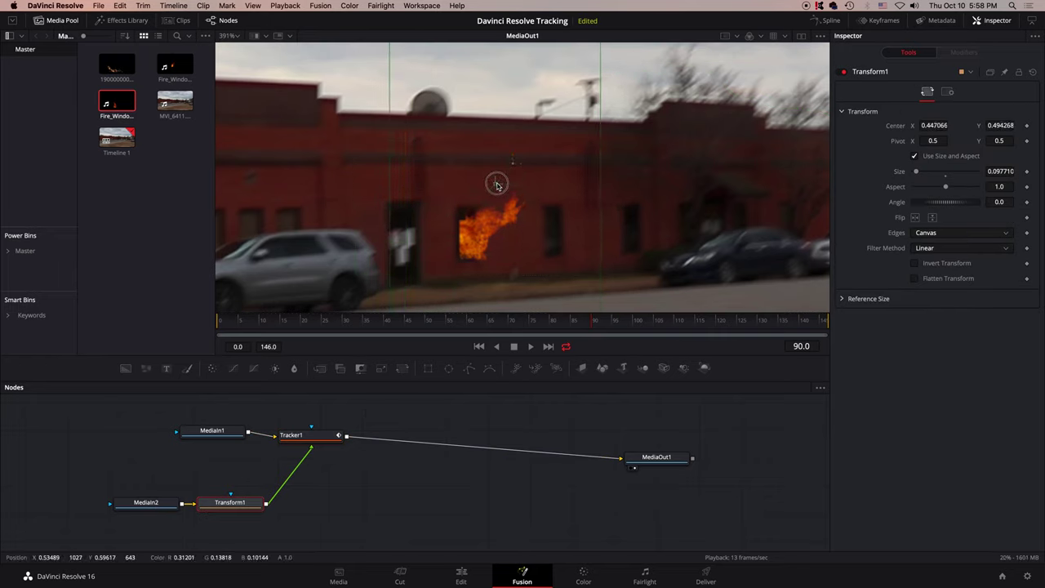
key(ctrl+f)
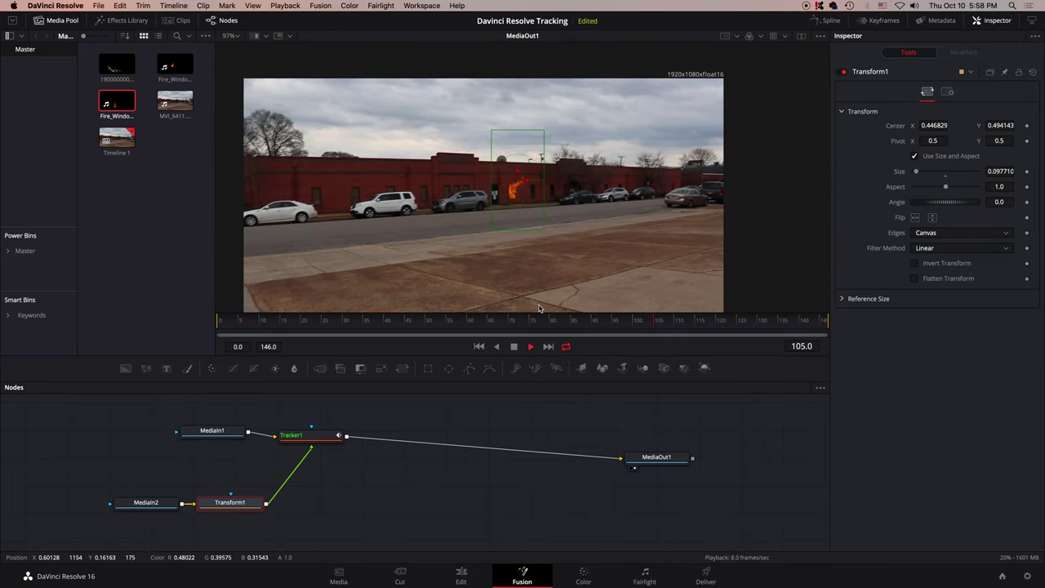
scroll(529, 188, up, 8)
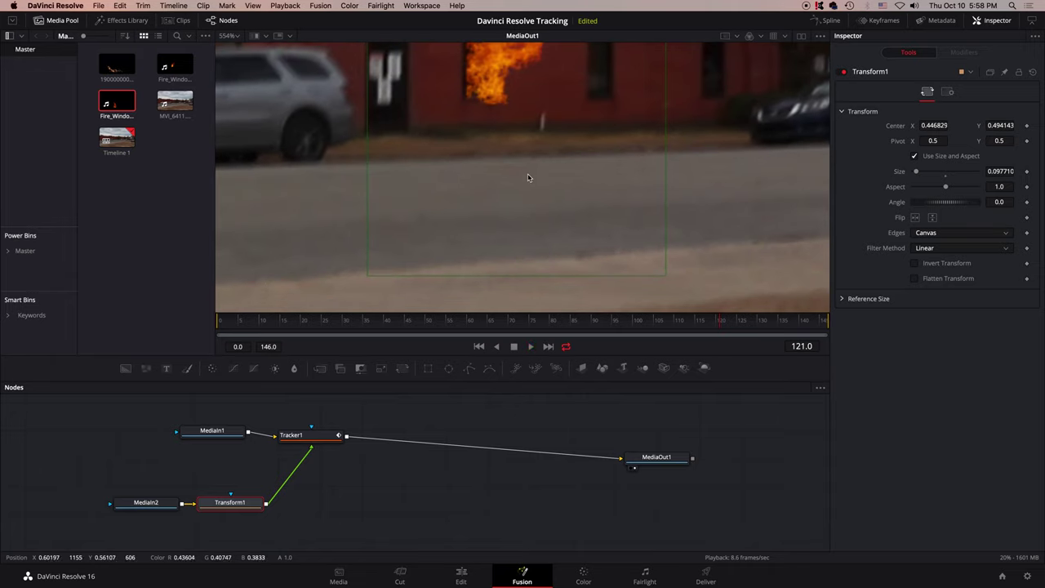
scroll(533, 196, up, 5)
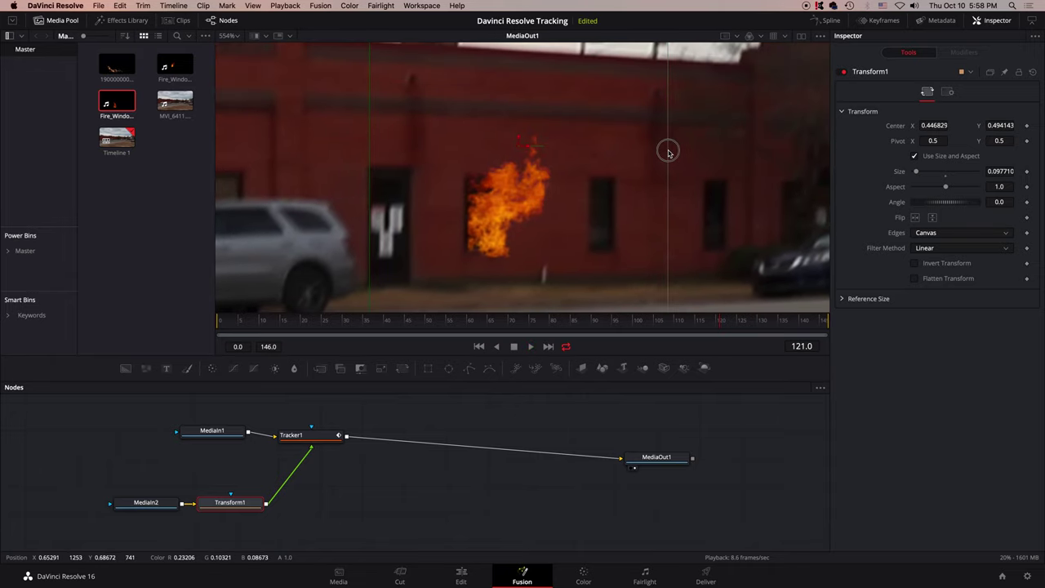
drag(667, 152, 656, 155)
drag(518, 150, 515, 156)
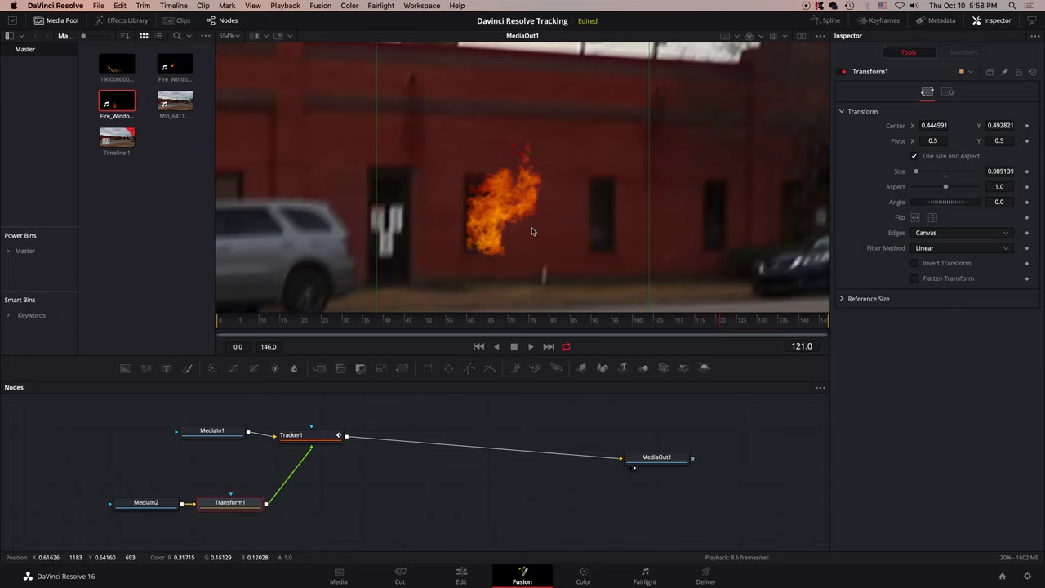
drag(513, 157, 511, 157)
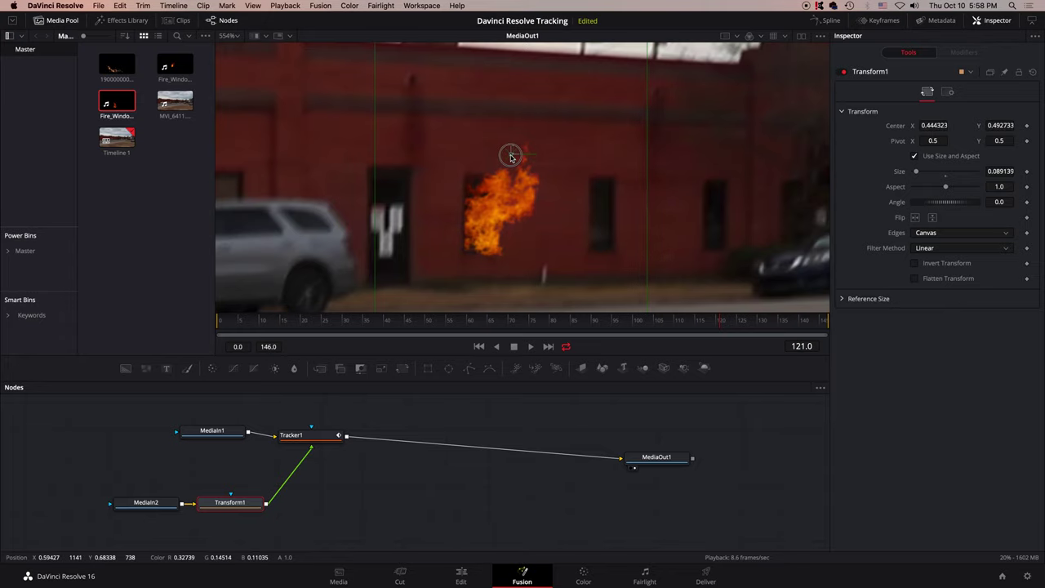
click(653, 461)
key(space)
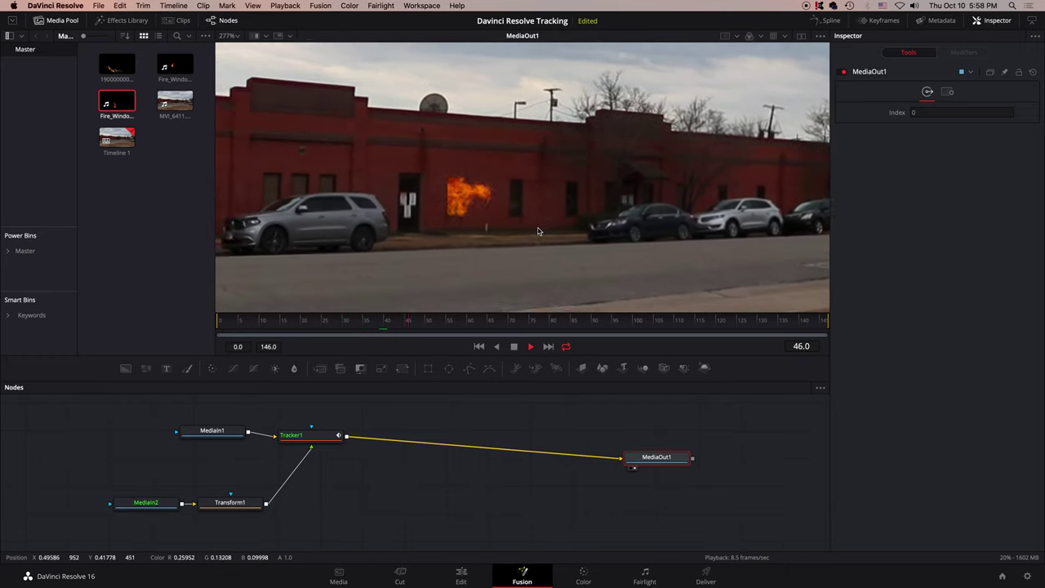
Stop playback and delete the fire clip and its Transform, fitting the frame in the viewer.
key(space)
drag(318, 438, 331, 435)
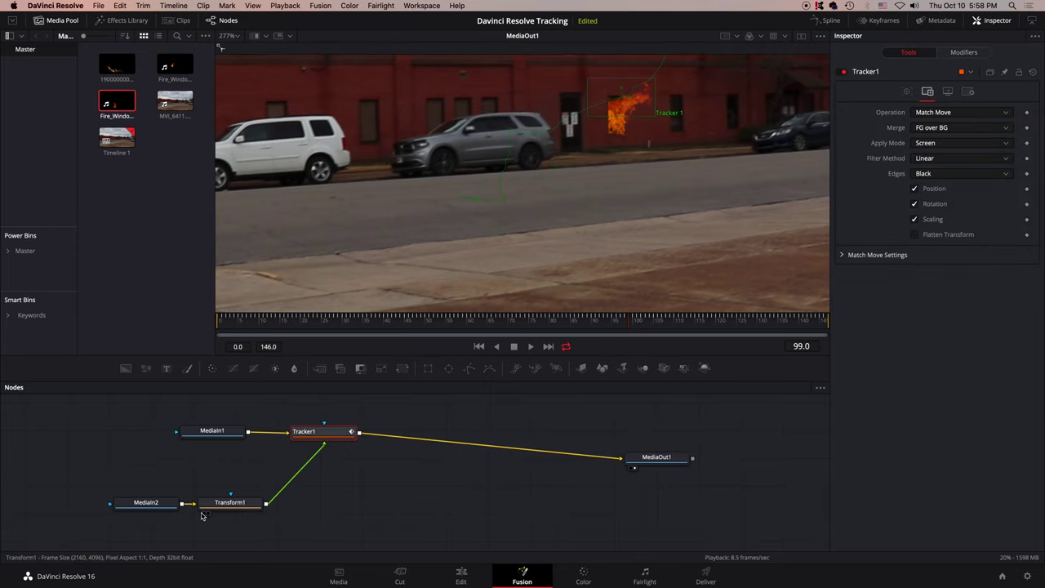
drag(110, 476, 217, 518)
key(Delete)
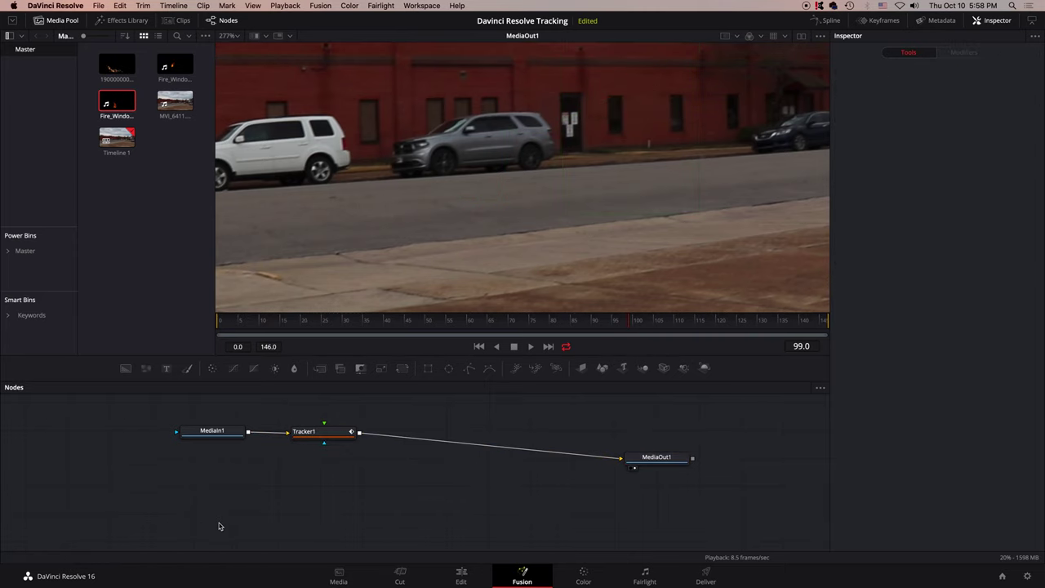
click(227, 36)
click(229, 49)
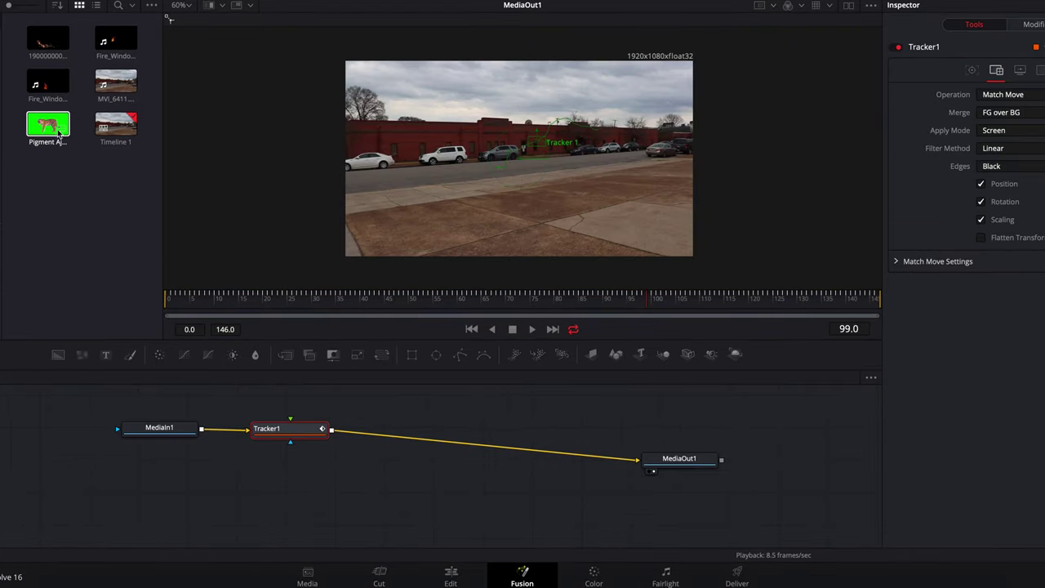
Add the green-screen tiger clip to the node graph and set Tracker1's Apply Mode back to Normal.
drag(47, 124, 290, 428)
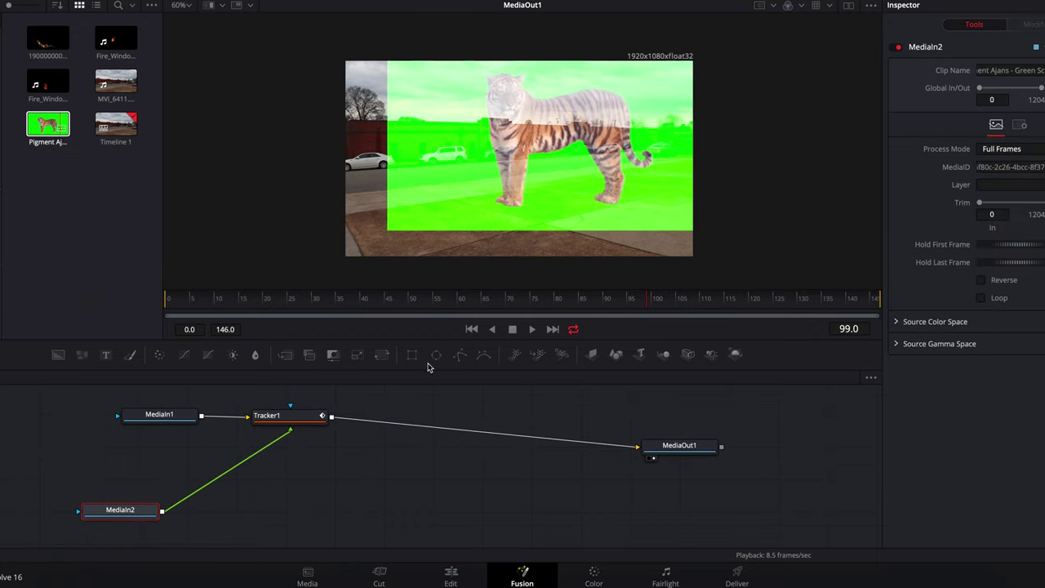
click(285, 416)
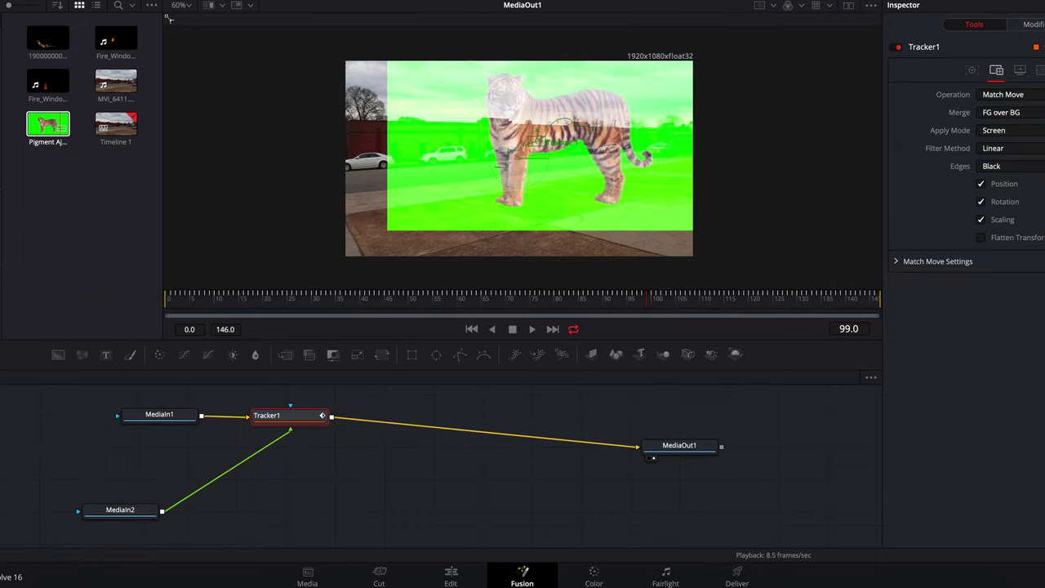
click(1010, 131)
click(888, 126)
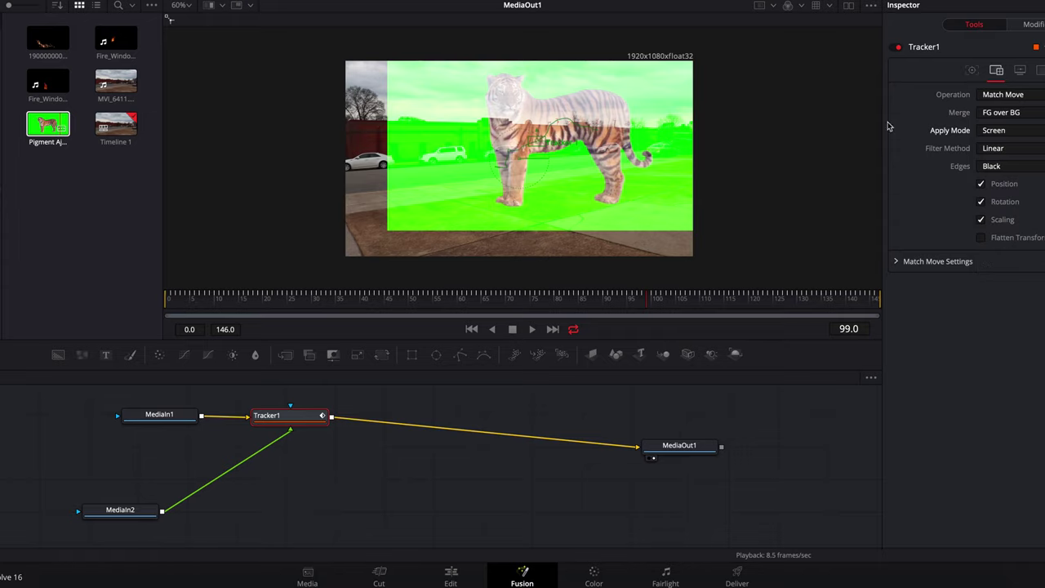
click(1003, 132)
click(1004, 147)
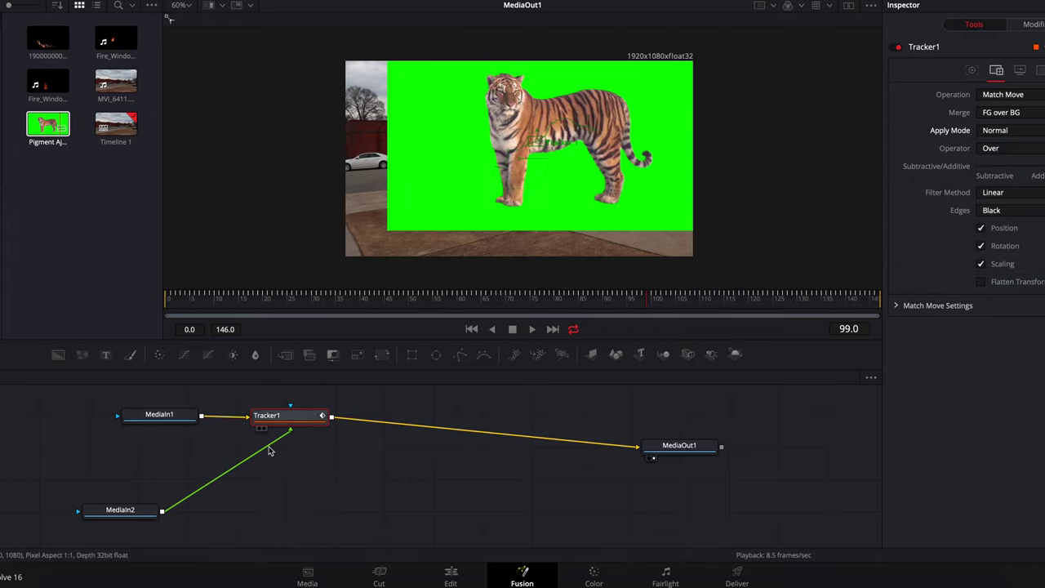
Insert a Transform after the tiger clip and shrink the tiger into a small box on the street.
click(125, 514)
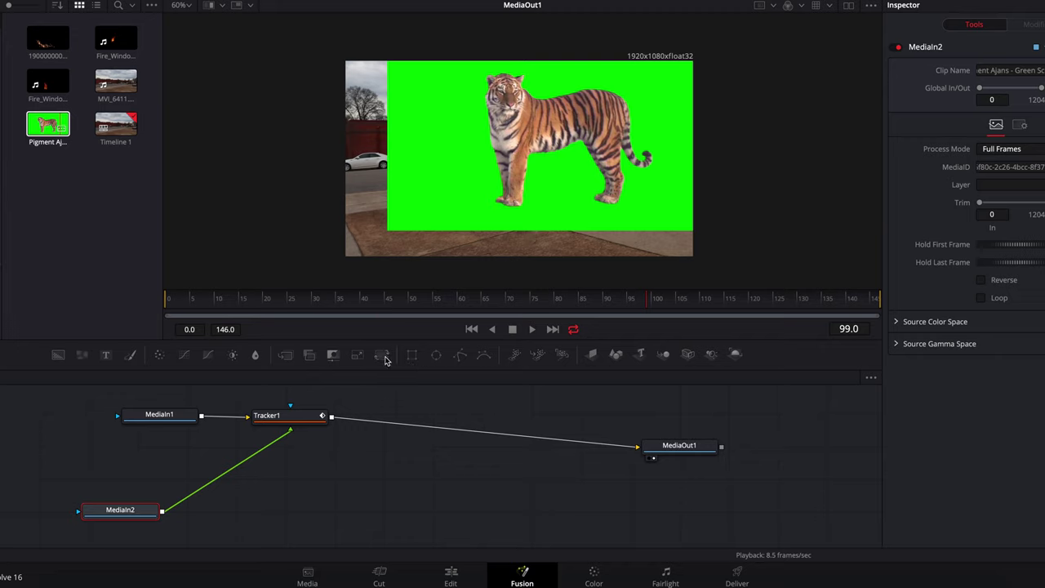
click(384, 357)
drag(551, 139, 515, 139)
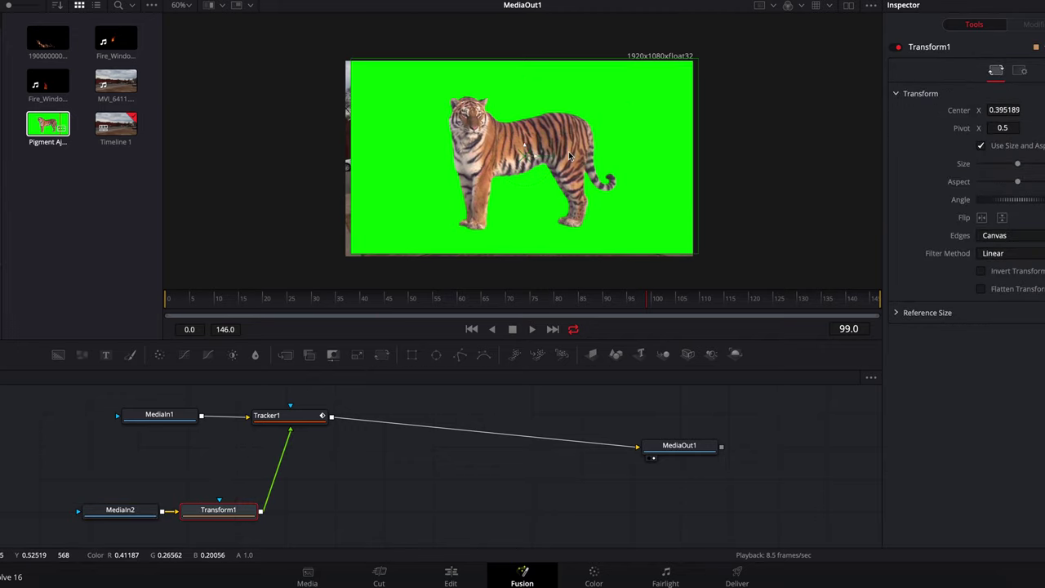
drag(702, 65, 559, 135)
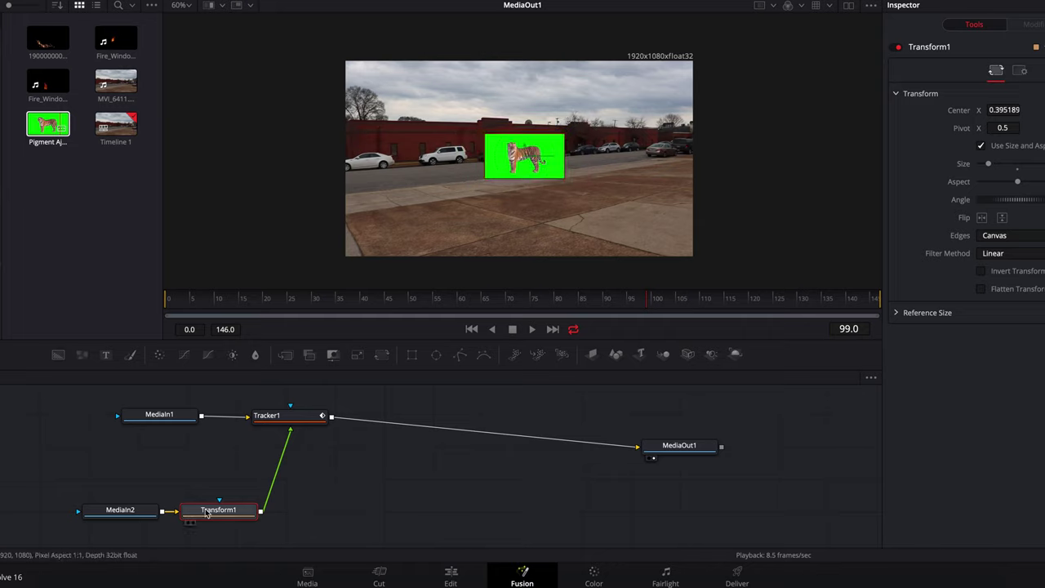
drag(91, 482, 131, 493)
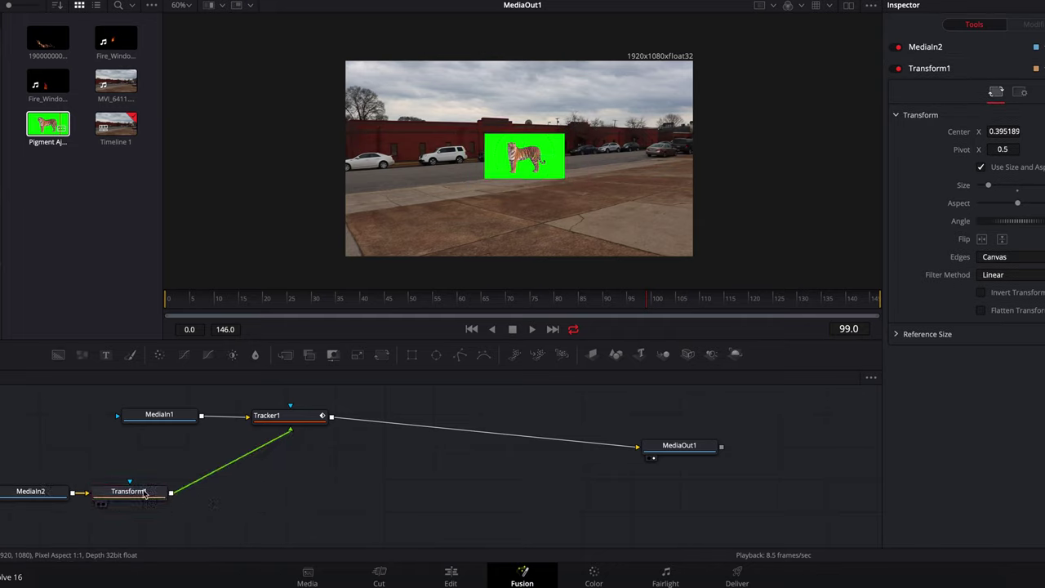
click(131, 493)
Add a Delta Keyer and sample the green screen as its Background Color.
key(shift+space)
text(del)
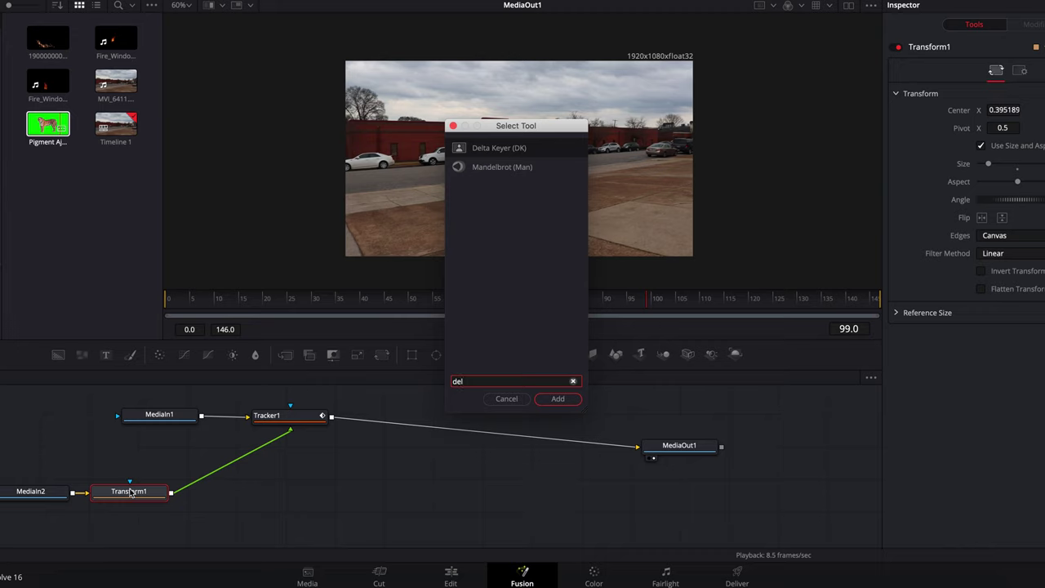
key(Return)
drag(1034, 121, 554, 149)
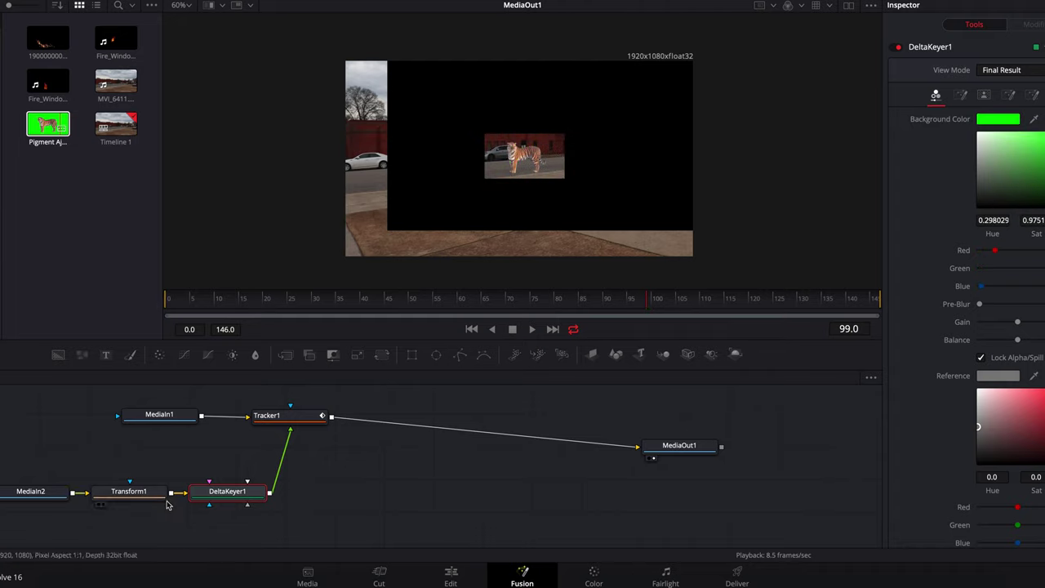
Reorder the nodes so DeltaKeyer1 comes before Transform1, beside the tiger clip.
click(133, 495)
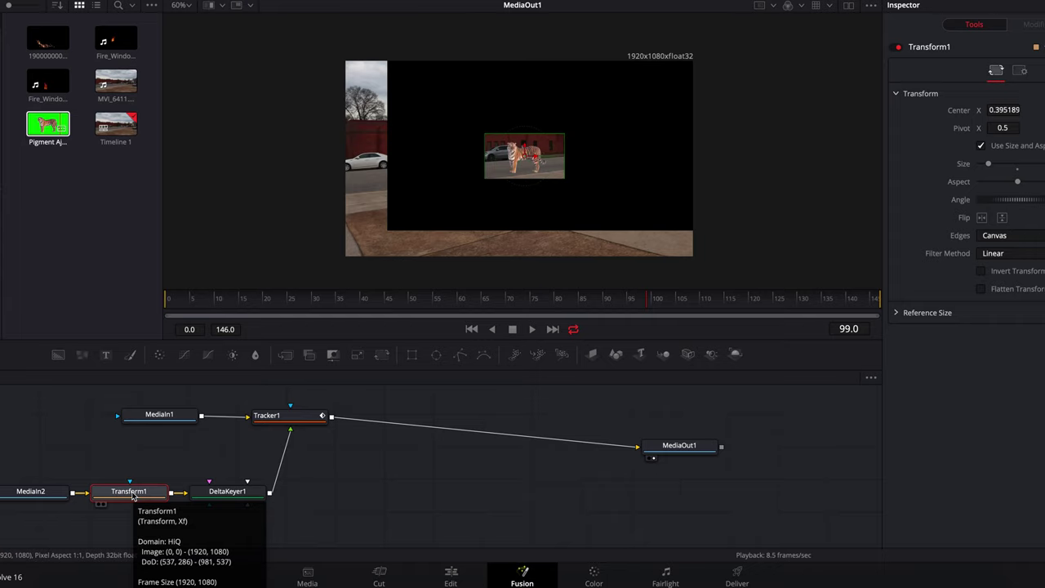
drag(133, 494, 285, 454)
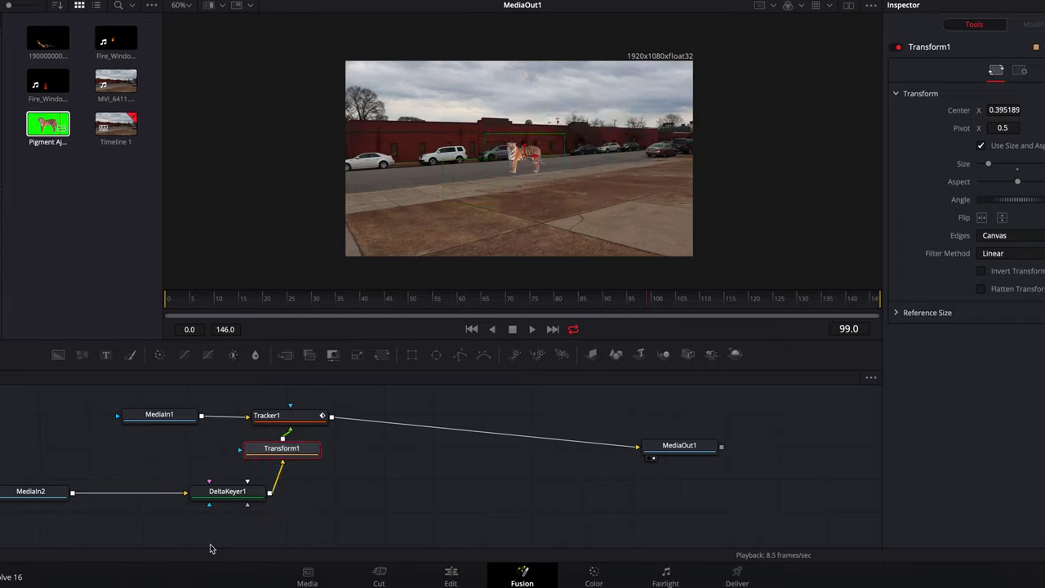
drag(227, 492, 171, 493)
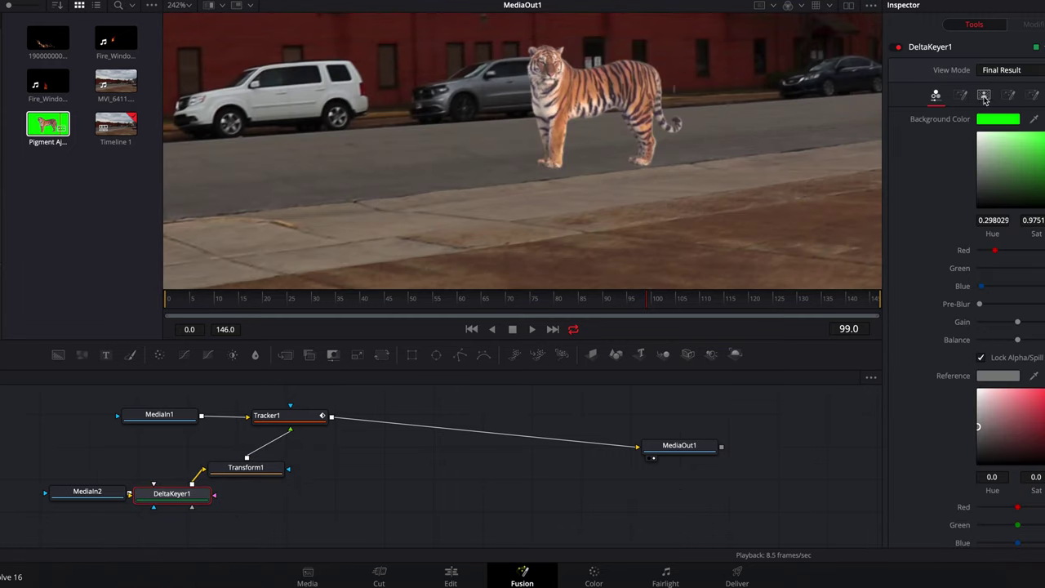
Set the keyer's Matte Replace Mode to Hard Color and move the tiger's three nodes.
click(984, 96)
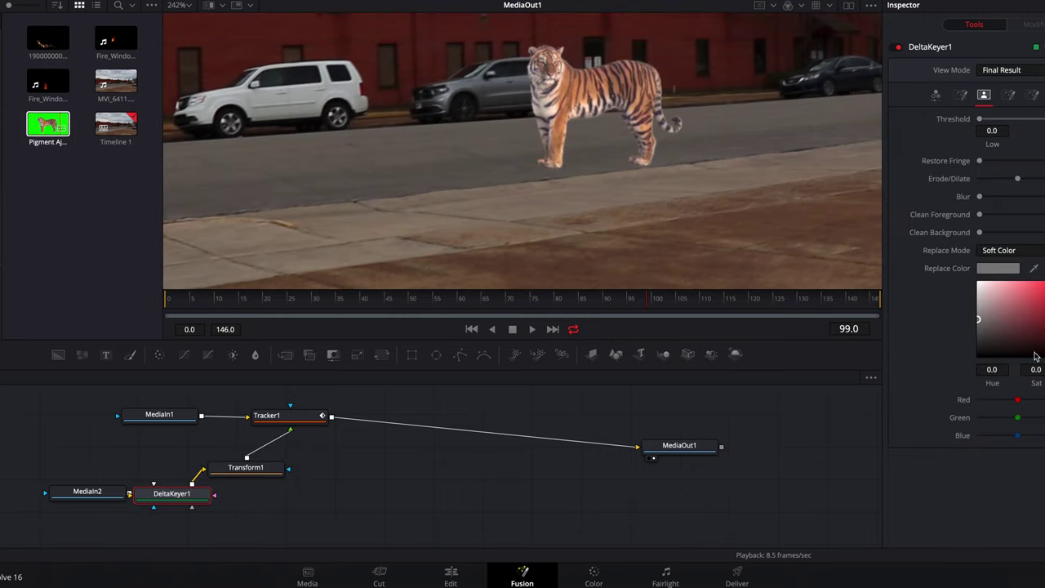
click(1016, 253)
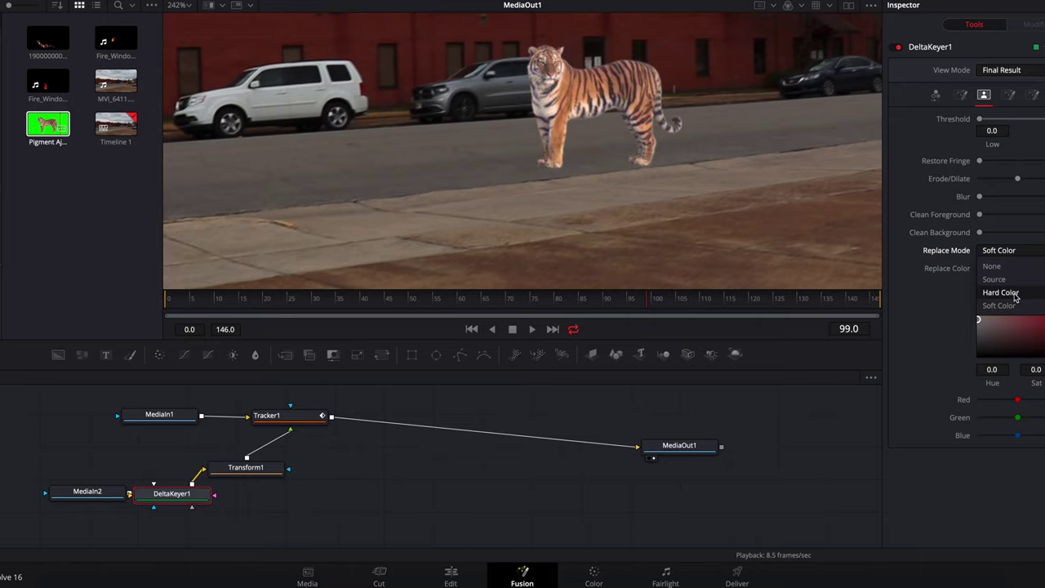
click(1001, 293)
drag(119, 477, 237, 533)
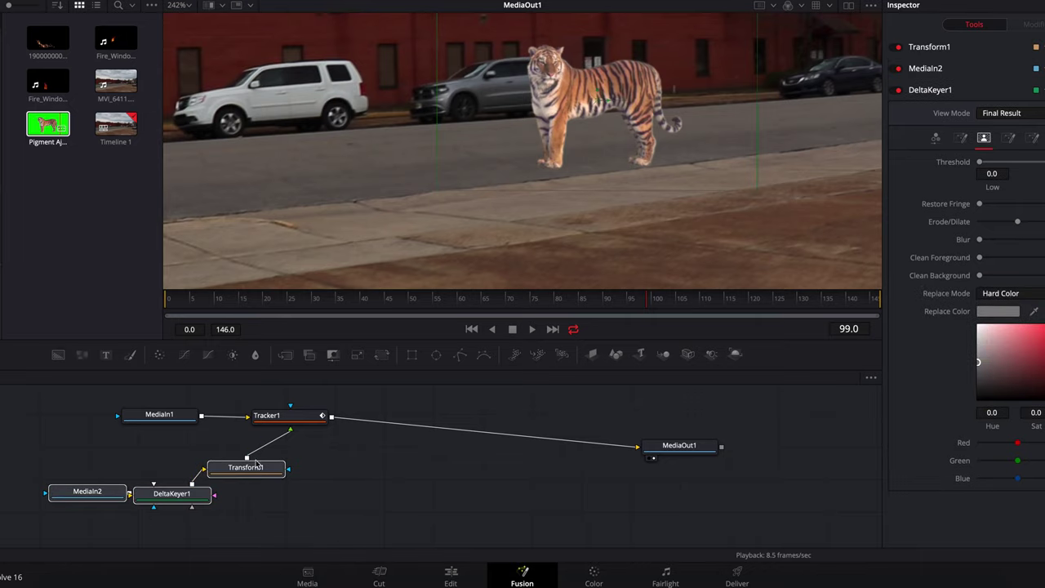
click(238, 474)
drag(69, 463, 288, 502)
click(170, 499)
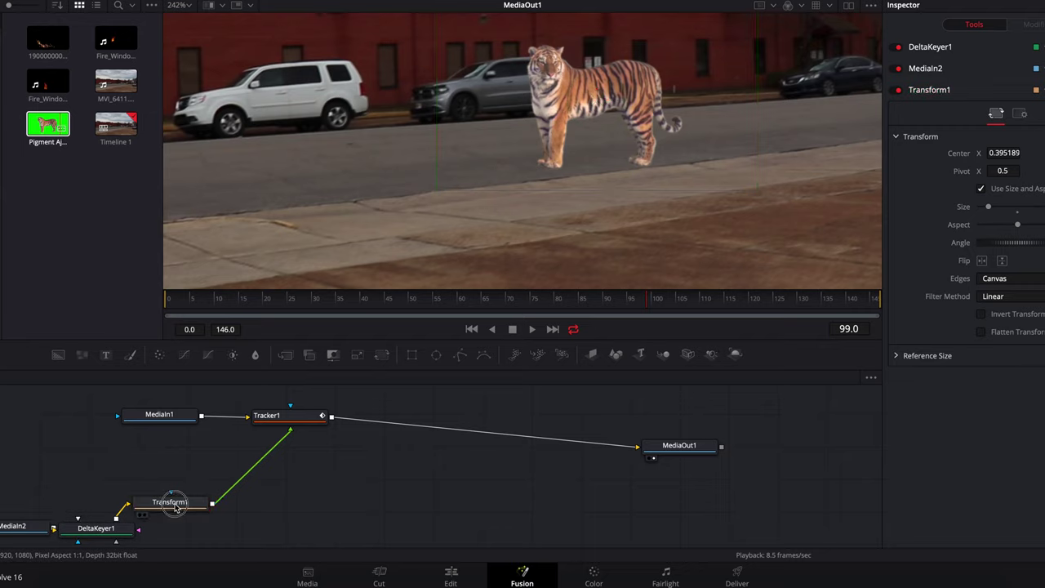
Insert ColorCorrector1 between Transform1 and Tracker1 to grade the keyed tiger.
click(158, 356)
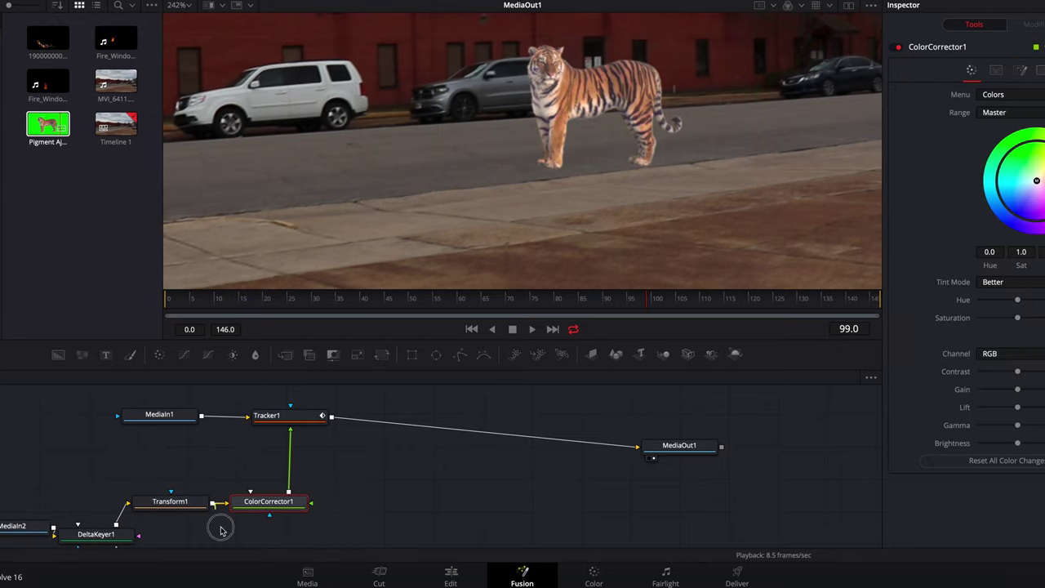
scroll(220, 531, down, 2)
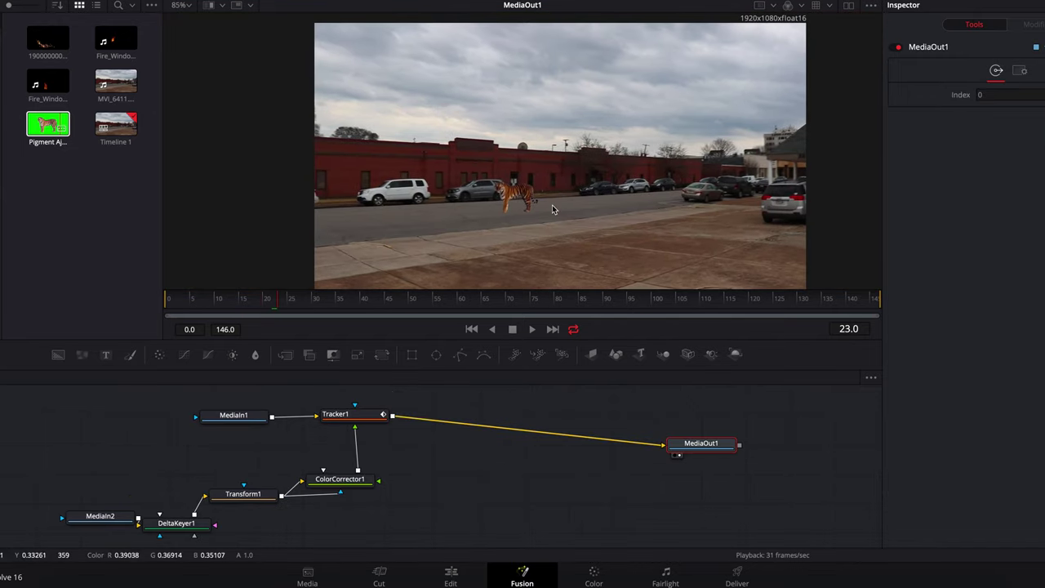
scroll(552, 205, up, 3)
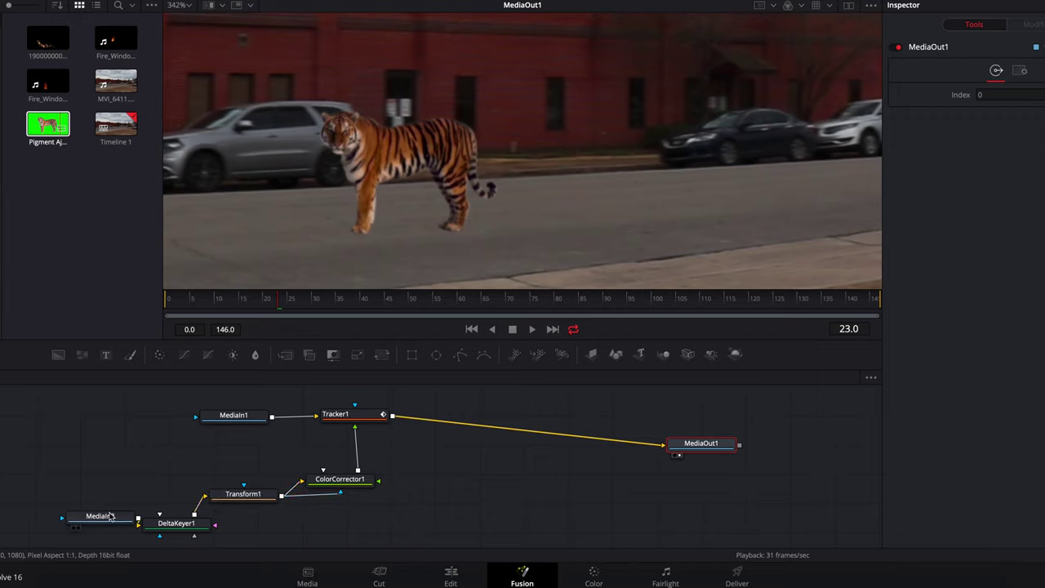
drag(109, 516, 61, 510)
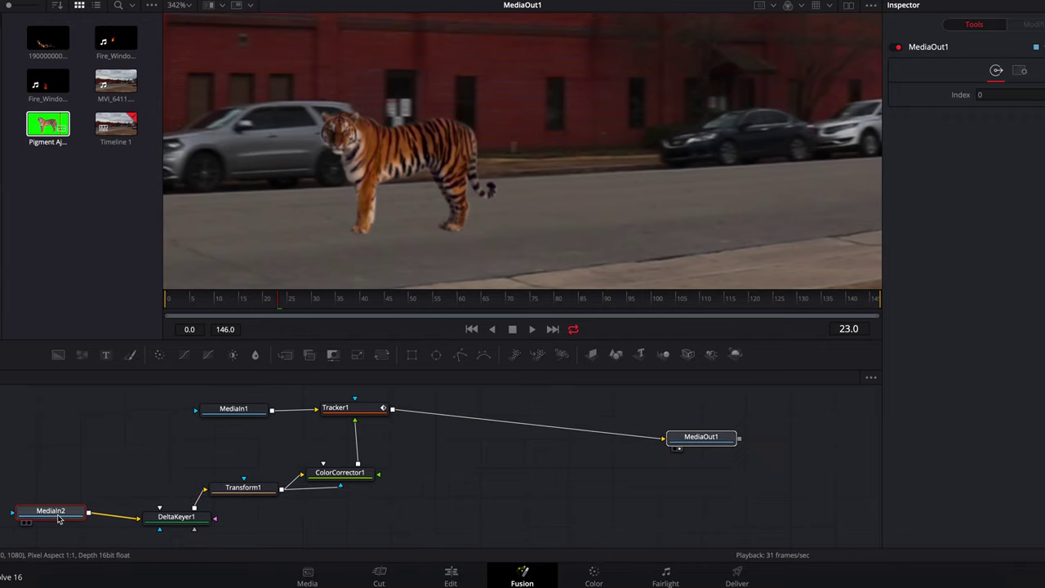
Set Tracker1's Merge to BG only and play the street footage to check the tracking.
click(379, 406)
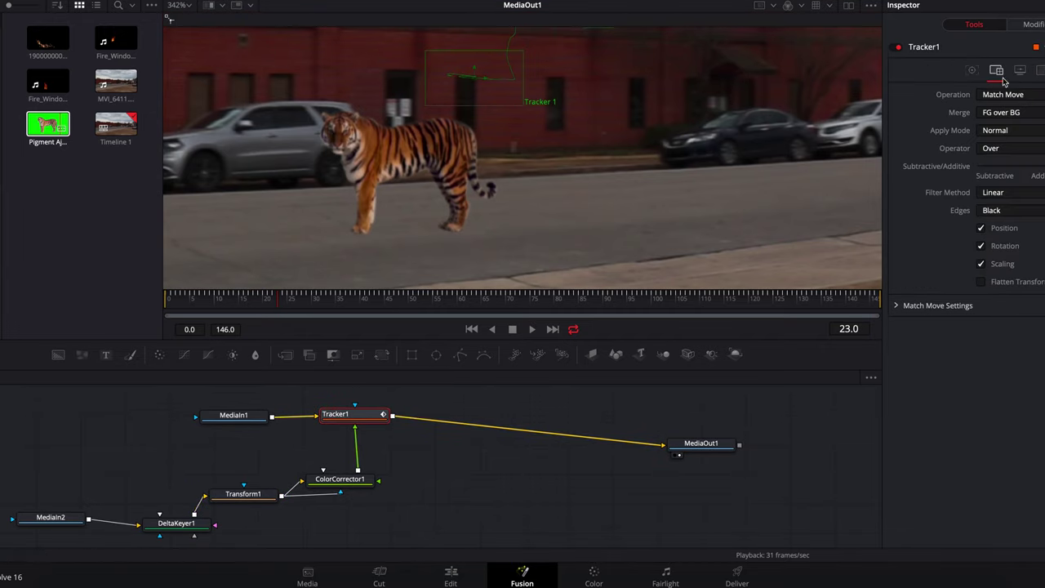
click(1023, 73)
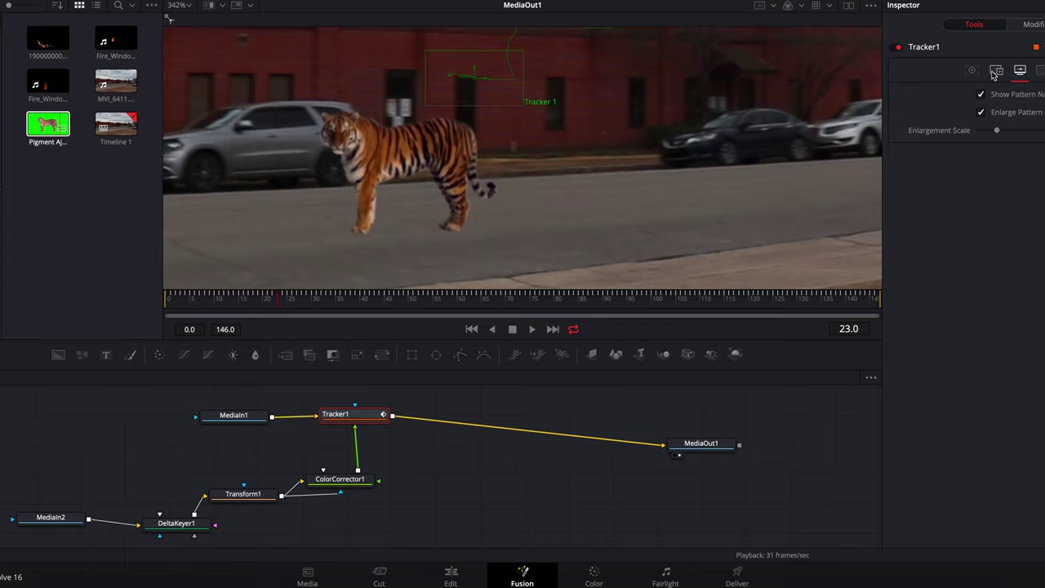
click(995, 72)
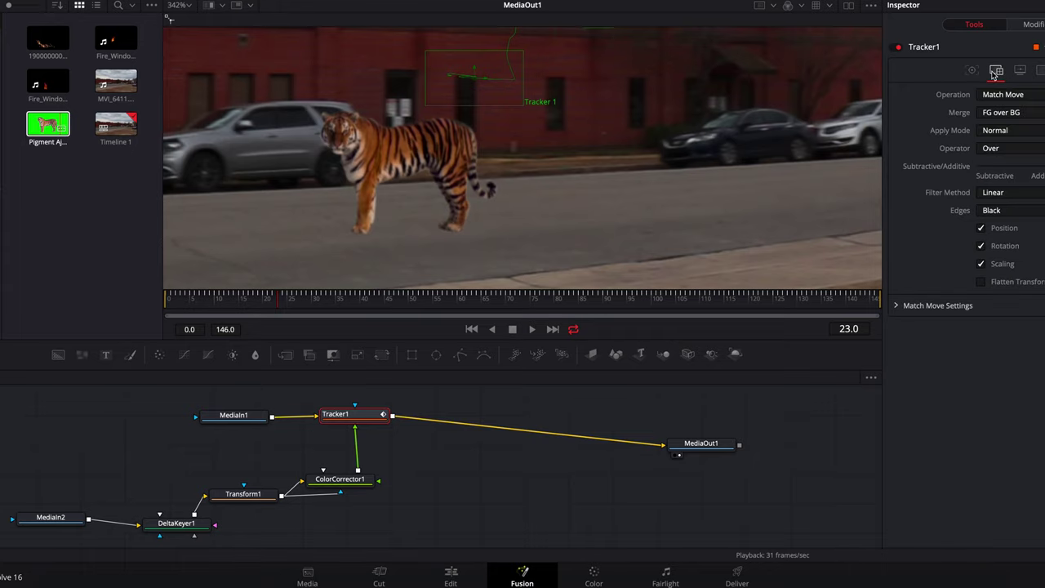
click(1010, 117)
click(1006, 131)
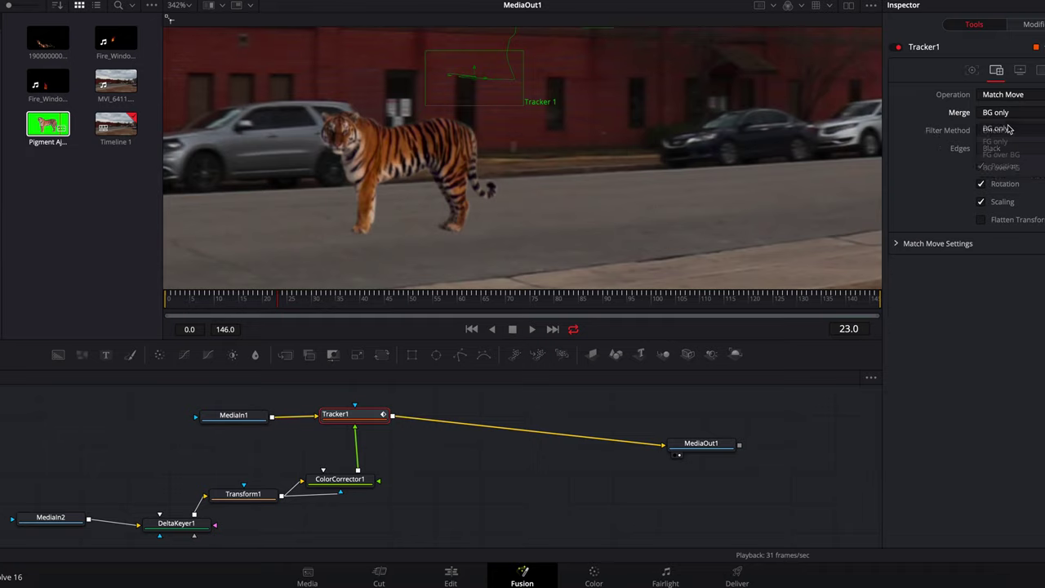
scroll(604, 161, down, 5)
key(space)
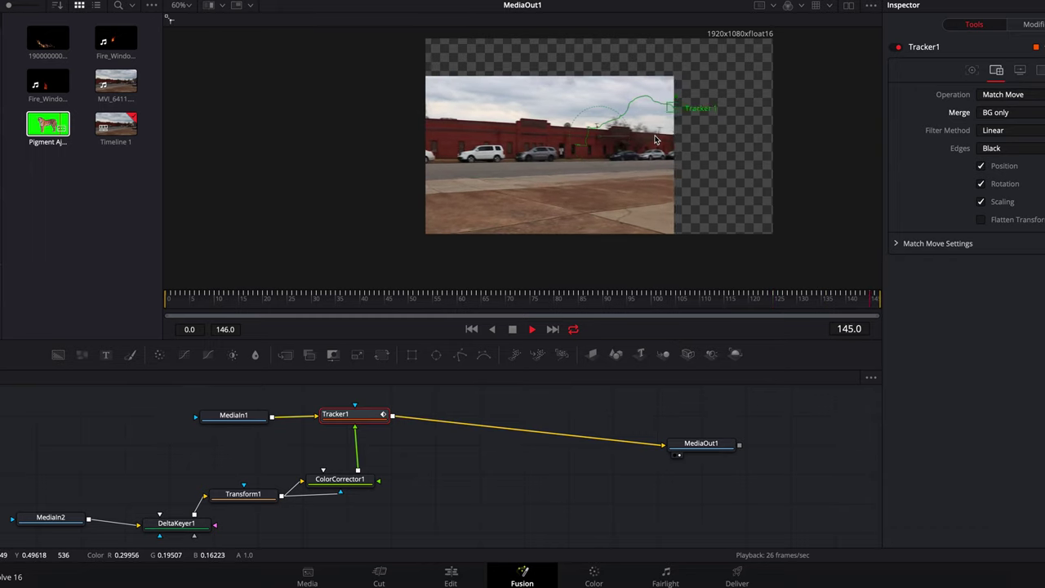
key(space)
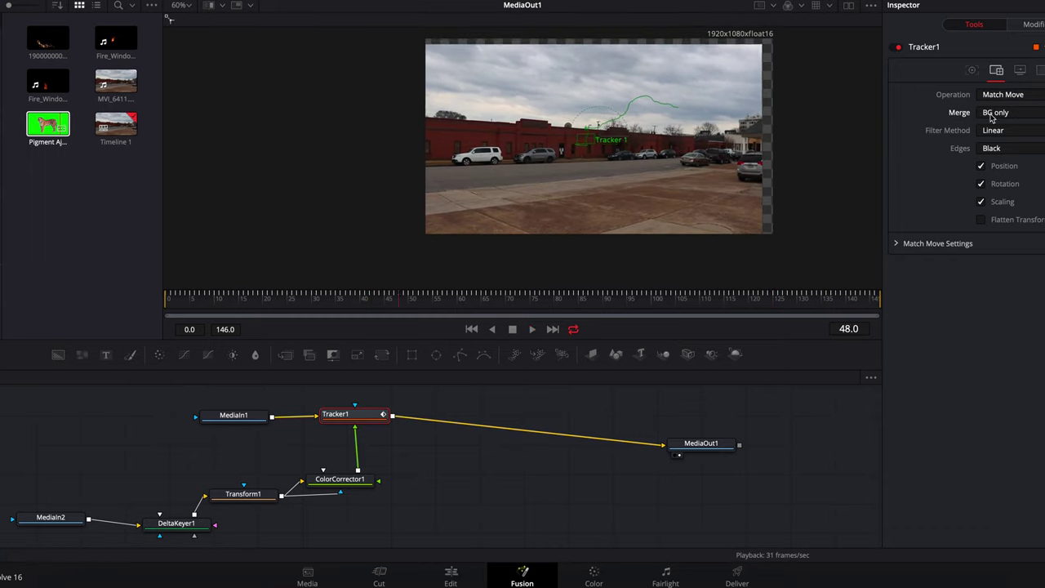
Set Tracker1's Merge to FG over BG and play back to confirm the tiger follows the shake.
click(1019, 116)
click(1015, 154)
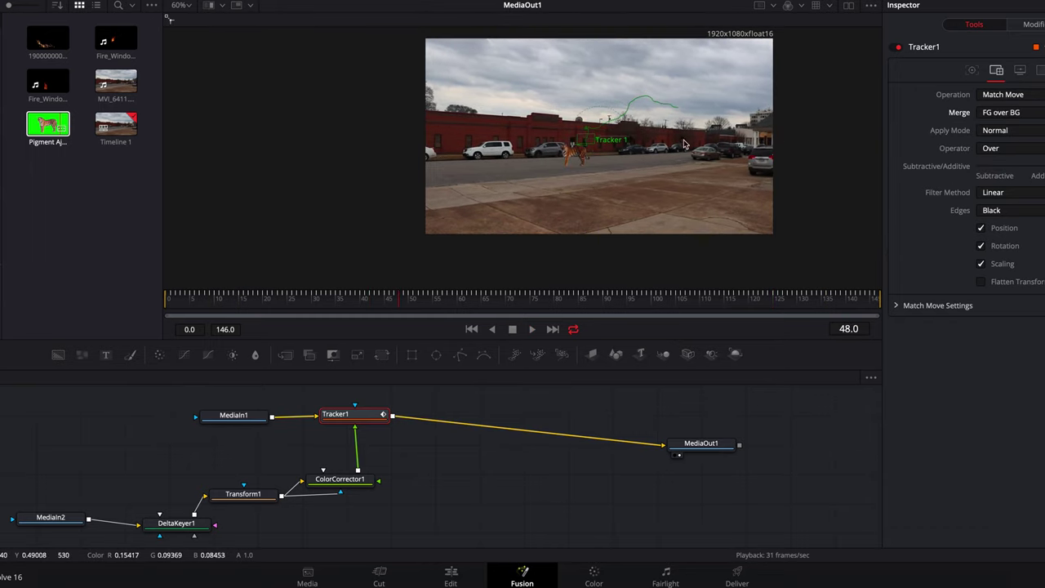
key(space)
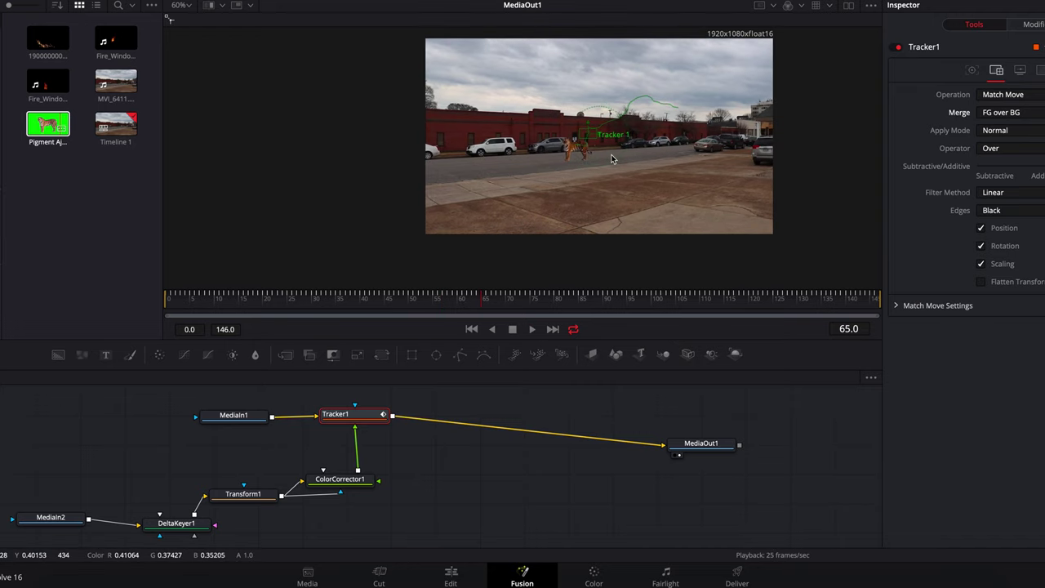
scroll(612, 159, up, 5)
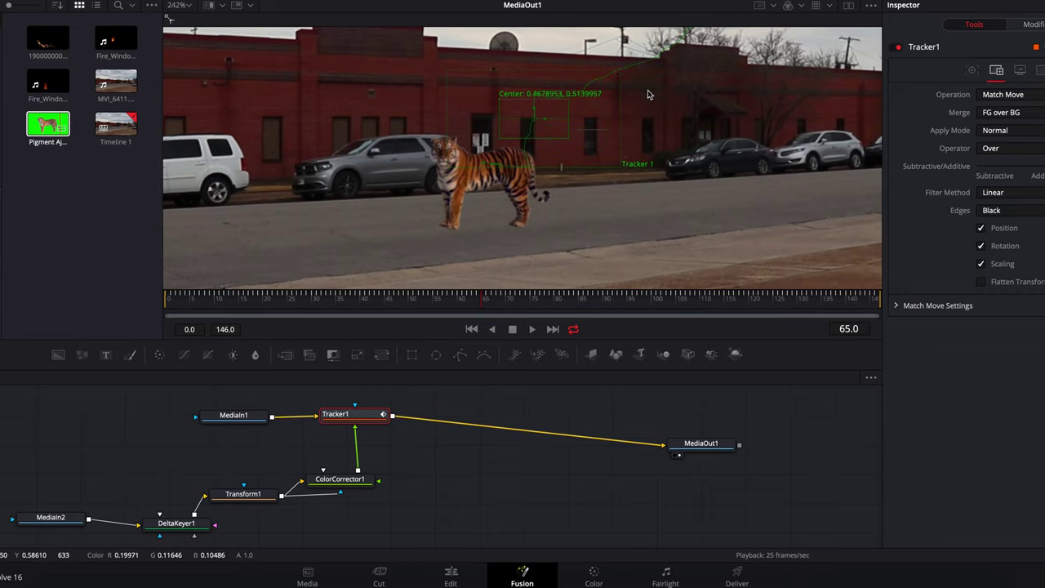
key(space)
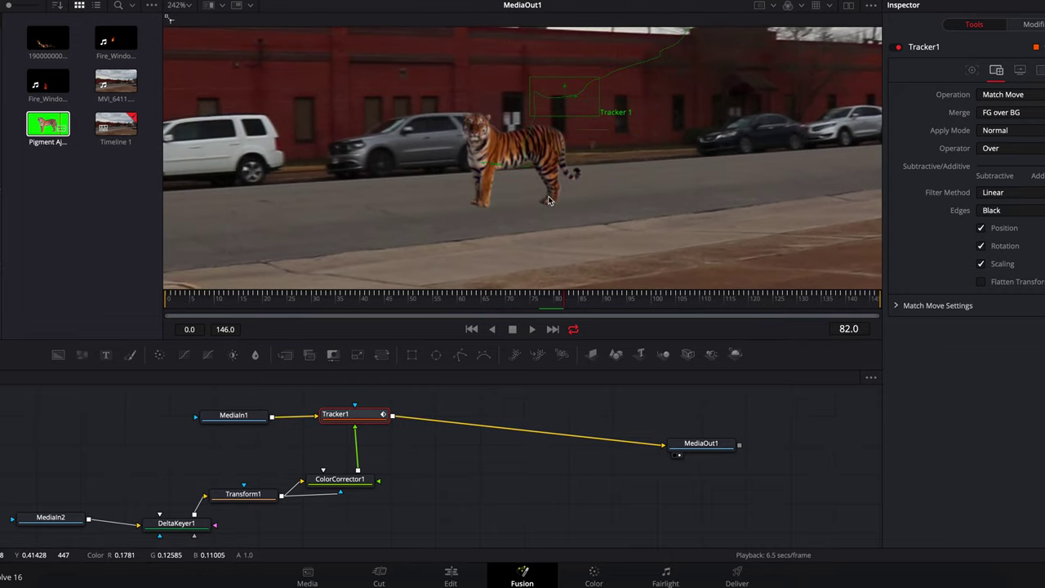
scroll(590, 160, down, 4)
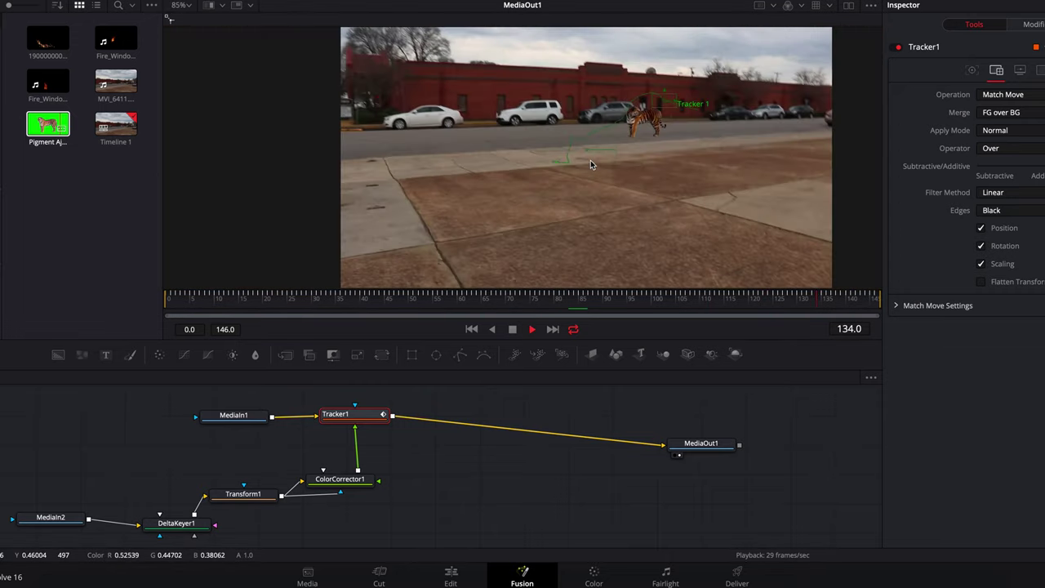